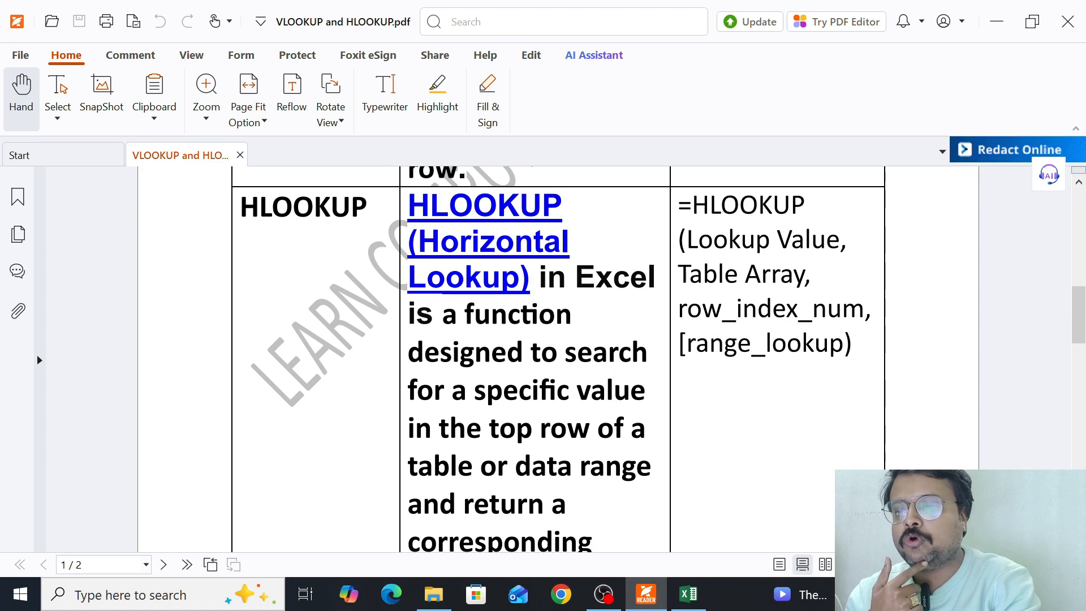
- Read the VLOOKUP and HLOOKUP definitions and syntax in the PDF, highlighting the word "column" in the VLOOKUP definition
{"action": "scroll", "coordinate": [511, 360], "scroll_direction": "down", "scroll_amount": 6}
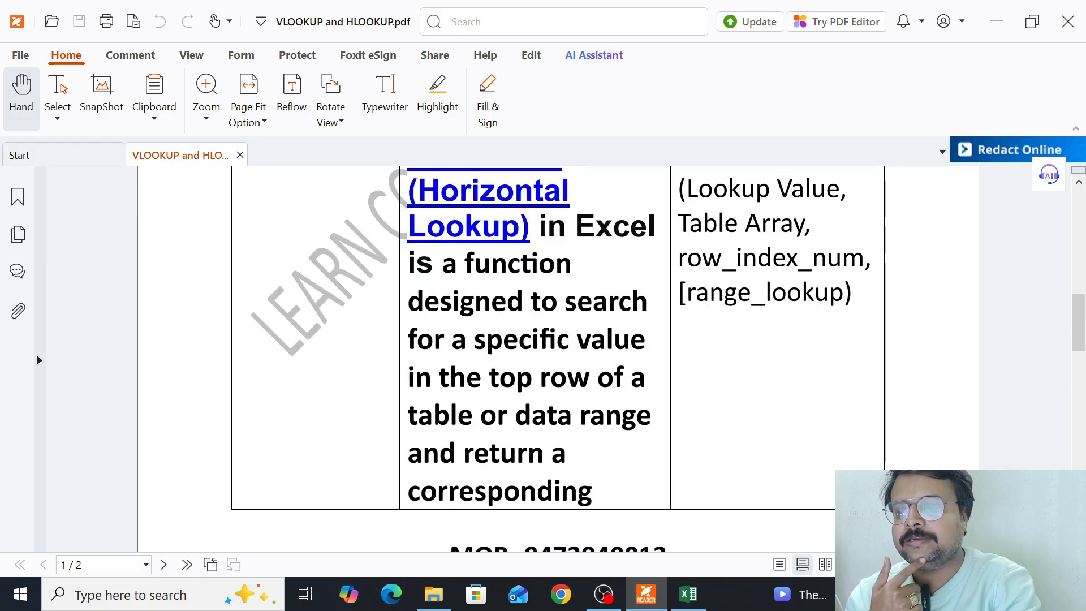
{"action": "scroll", "coordinate": [539, 460], "scroll_direction": "down", "scroll_amount": 2}
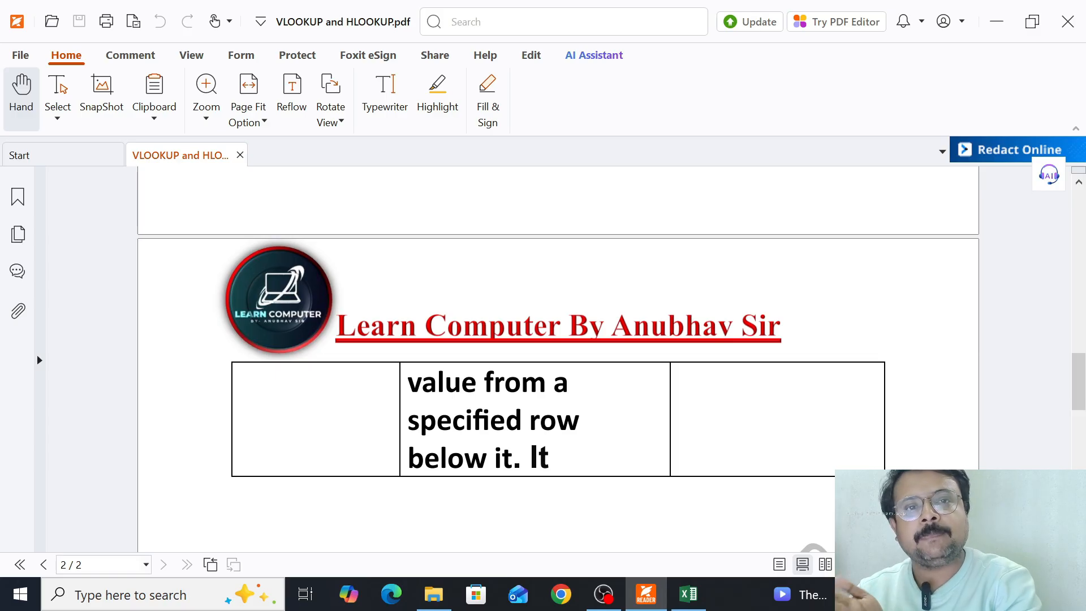
{"action": "scroll", "coordinate": [516, 455], "scroll_direction": "up", "scroll_amount": 10}
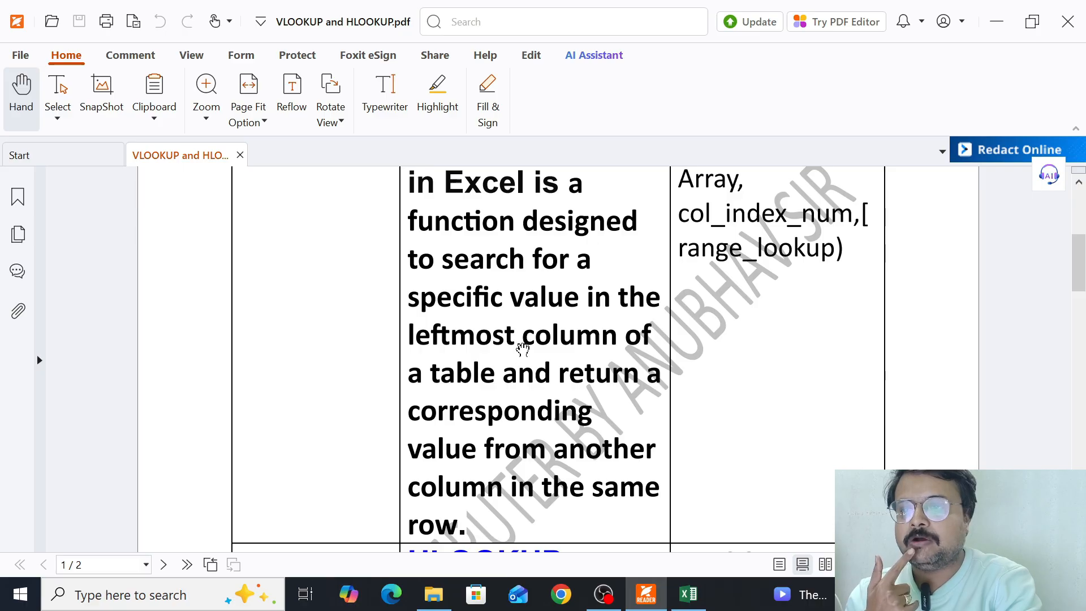
{"action": "left_click_drag", "start_coordinate": [522, 335], "coordinate": [618, 335]}
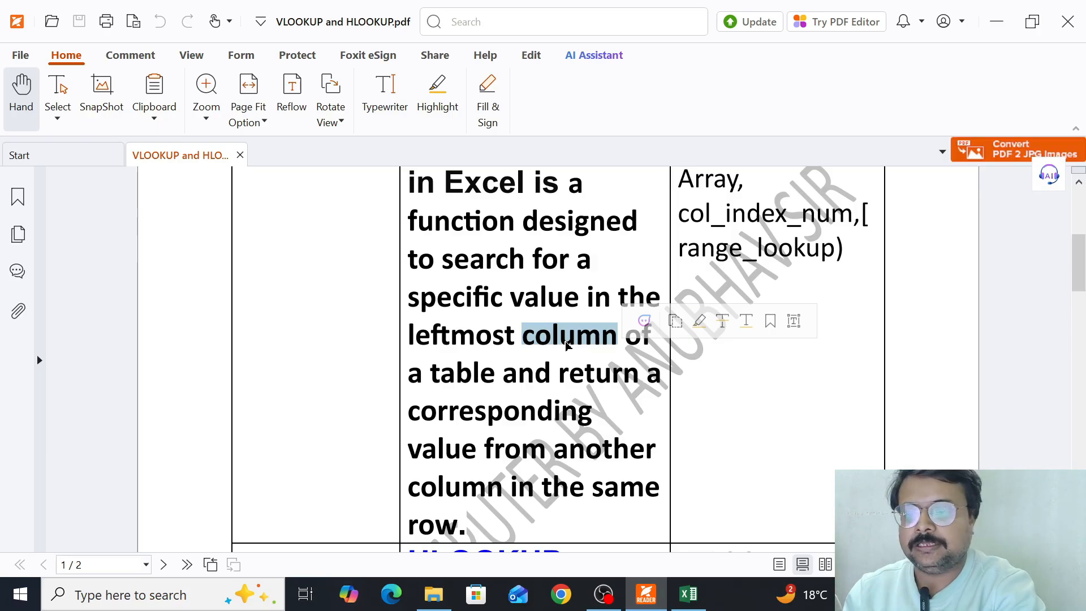
{"action": "scroll", "coordinate": [567, 346], "scroll_direction": "down", "scroll_amount": 3}
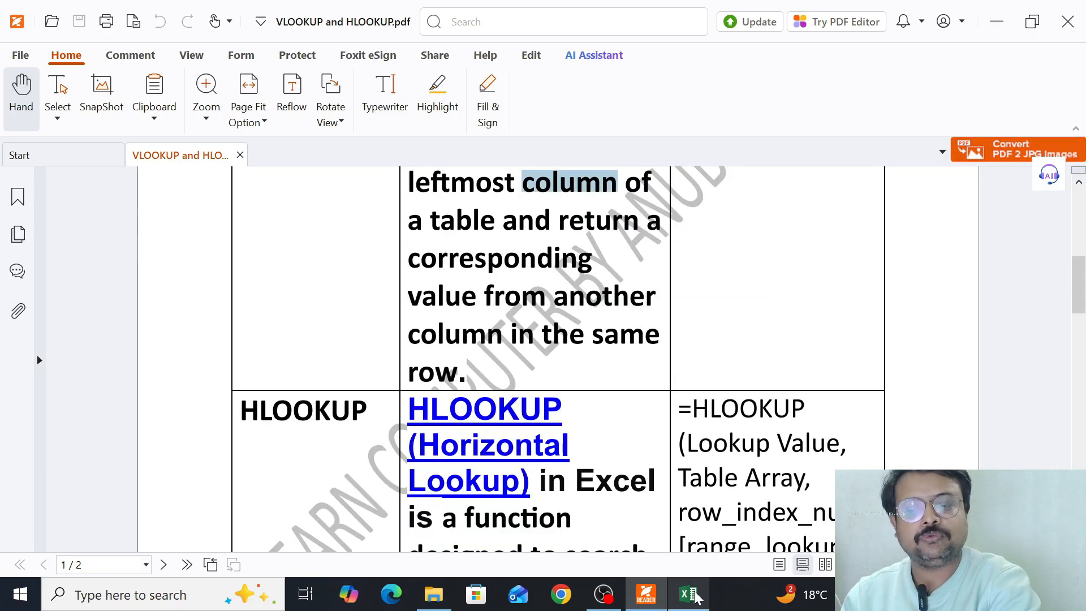
- Switch to the Excel workbook and review the Name, Salary and Commission row headings in A3:A5 of the HLOOKUP table
{"action": "left_click", "coordinate": [688, 594]}
{"action": "scroll", "coordinate": [90, 249], "scroll_direction": "up", "scroll_amount": 1}
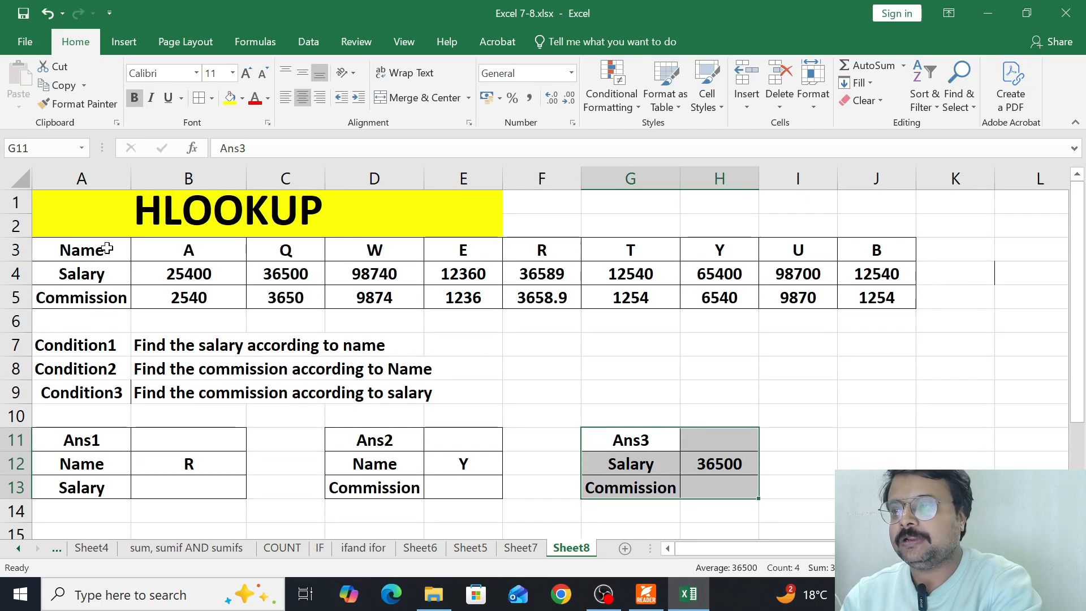
{"action": "left_click", "coordinate": [108, 253]}
{"action": "left_click", "coordinate": [101, 274]}
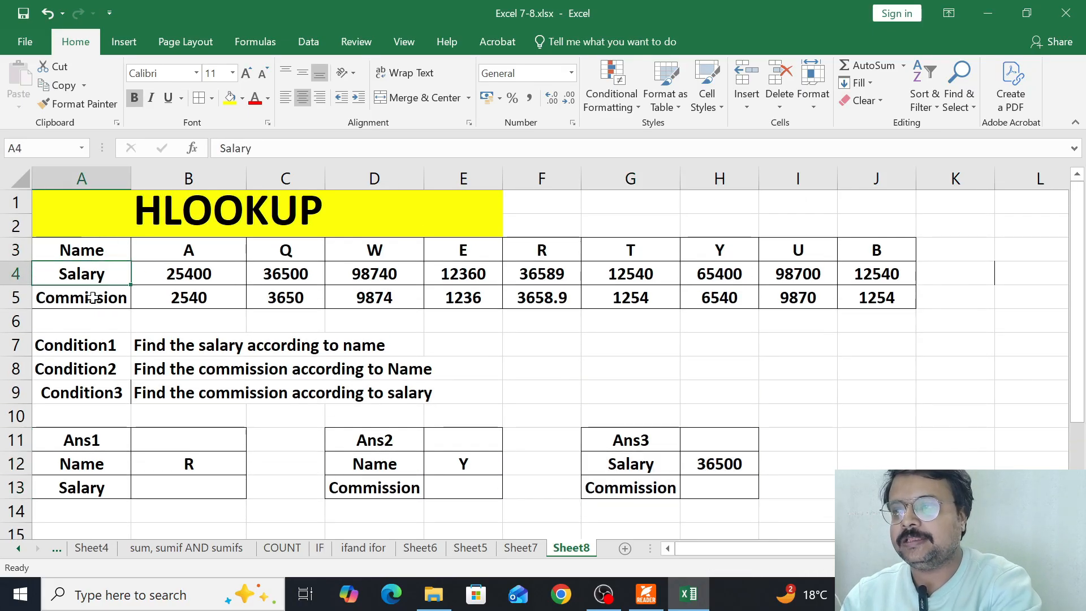
{"action": "left_click", "coordinate": [93, 298]}
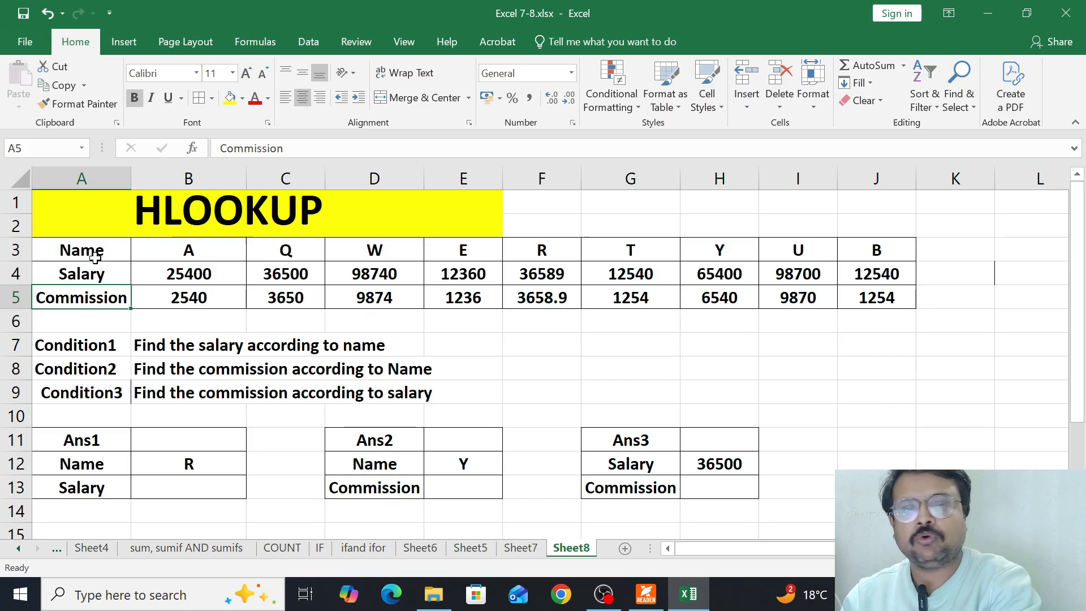
{"action": "left_click_drag", "start_coordinate": [96, 252], "coordinate": [99, 298]}
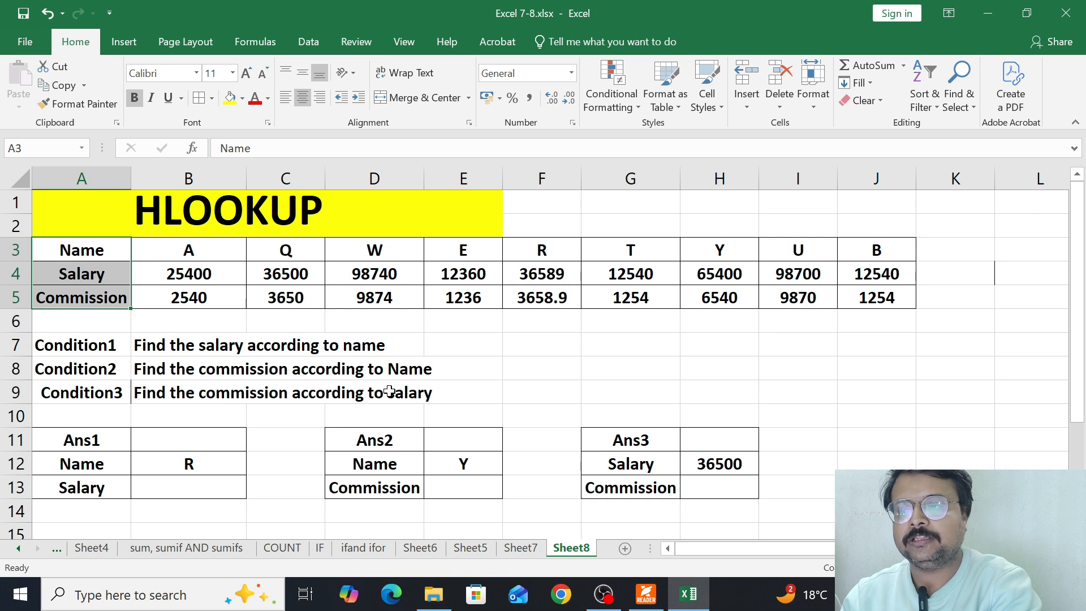
- Start an HLOOKUP formula in the Ans1 Salary cell B13 with lookup value B12 and table array B3:J5
{"action": "scroll", "coordinate": [214, 451], "scroll_direction": "down", "scroll_amount": 1}
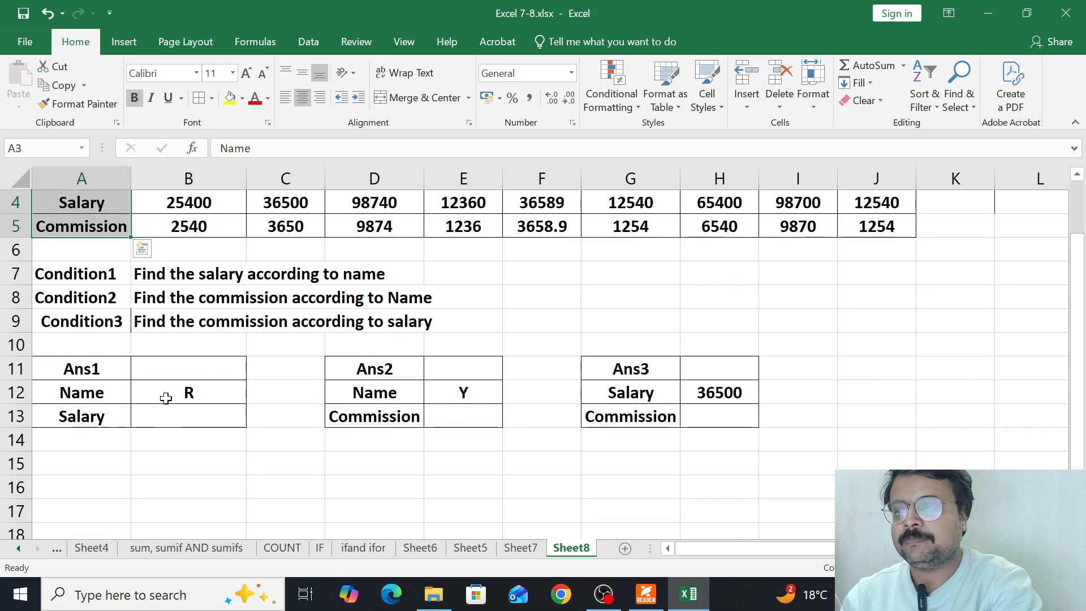
{"action": "left_click", "coordinate": [167, 423]}
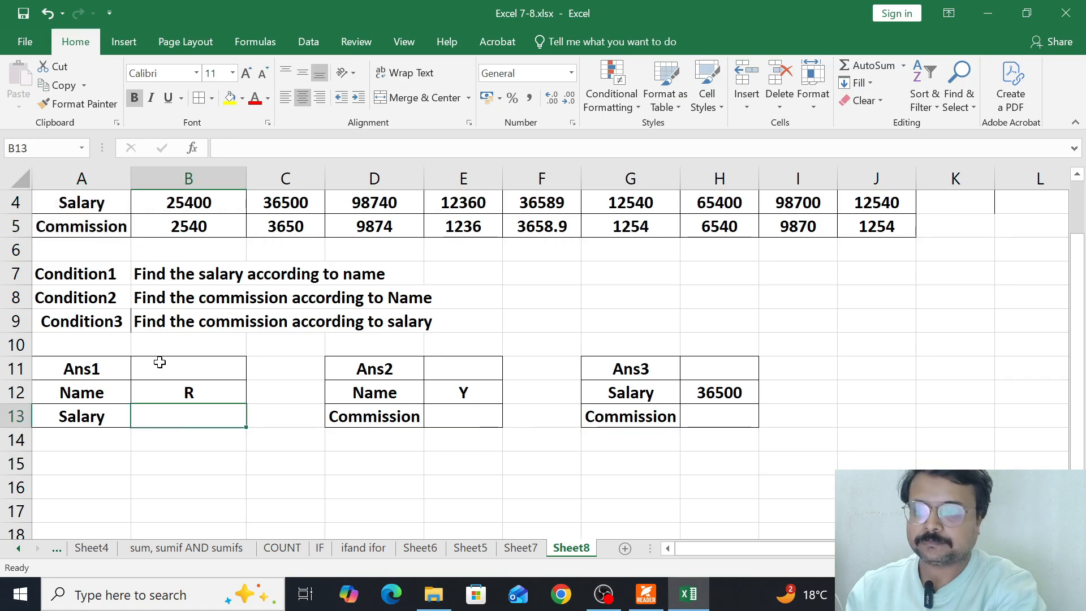
{"action": "scroll", "coordinate": [160, 362], "scroll_direction": "up", "scroll_amount": 1}
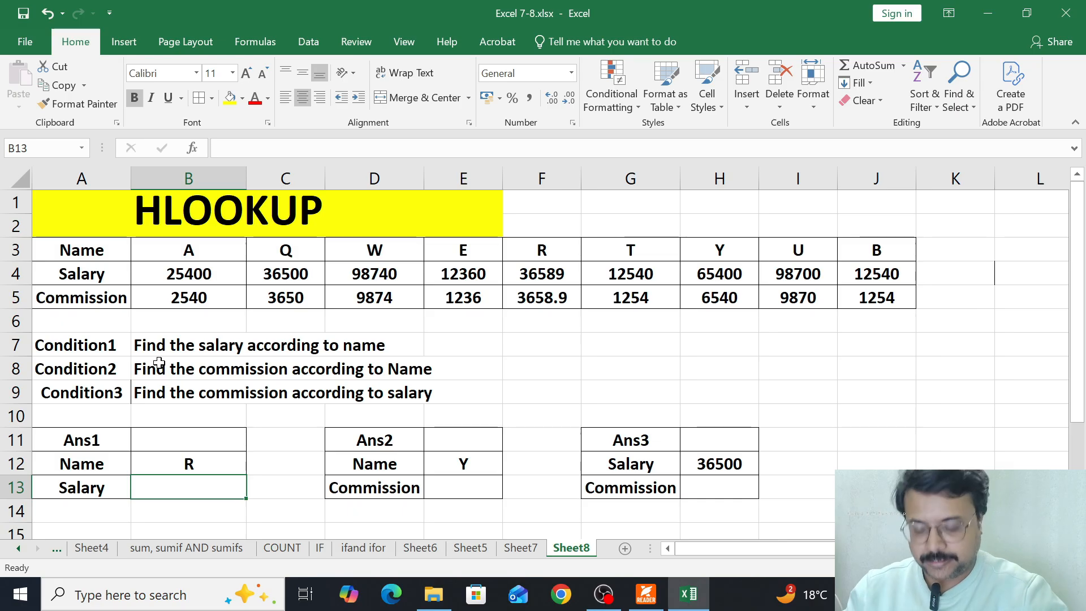
{"action": "type", "text": "="}
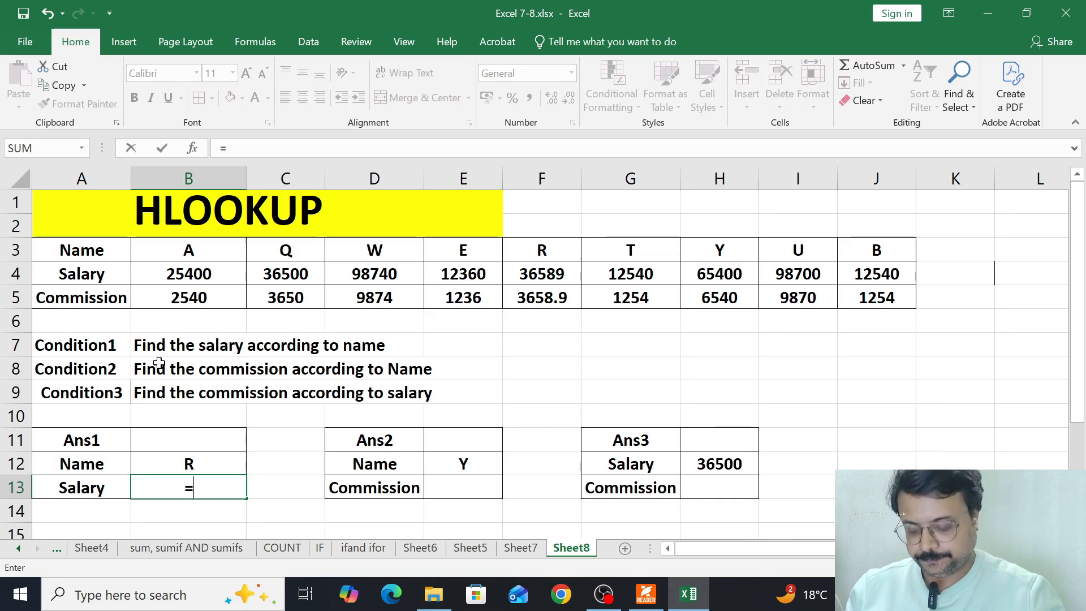
{"action": "type", "text": "hloo"}
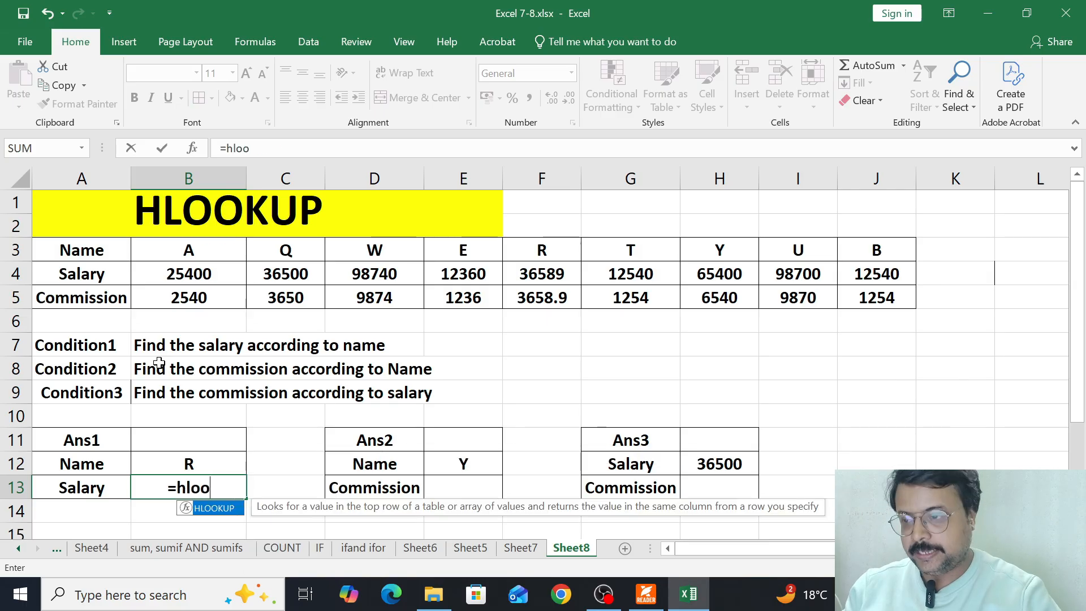
{"action": "key", "text": "Tab"}
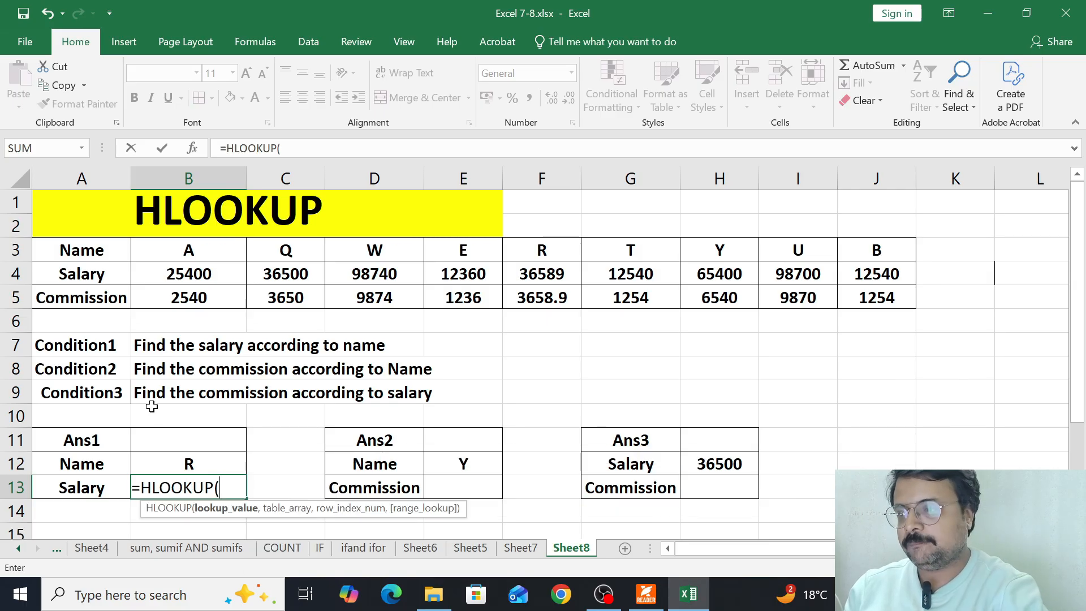
{"action": "left_click", "coordinate": [161, 472]}
{"action": "type", "text": ","}
{"action": "left_click_drag", "start_coordinate": [185, 247], "coordinate": [853, 298]}
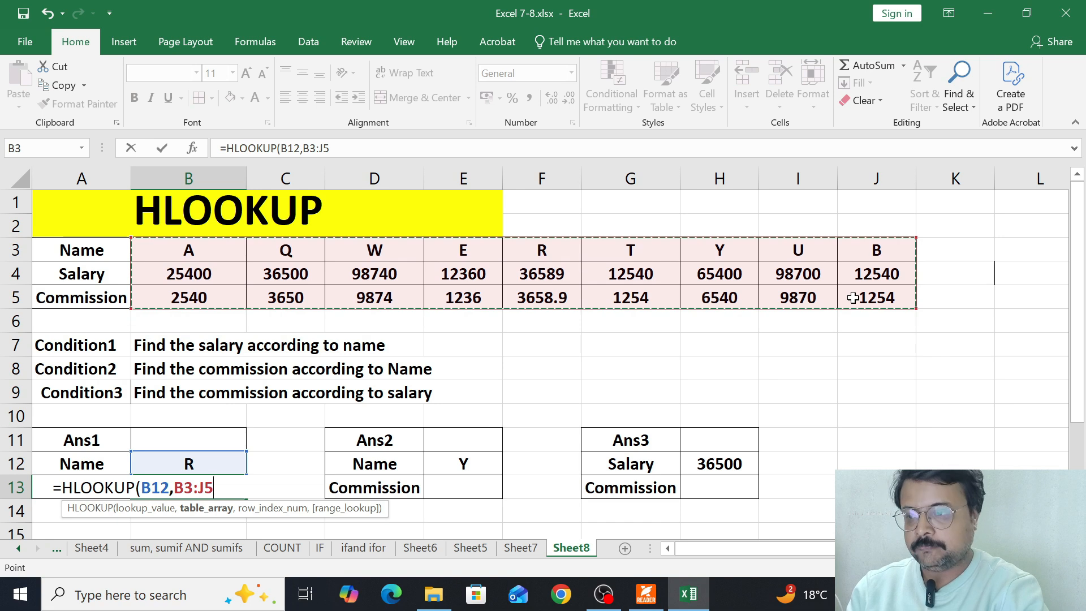
- Complete the B13 formula with row index 2 and FALSE for an exact match
{"action": "type", "text": ","}
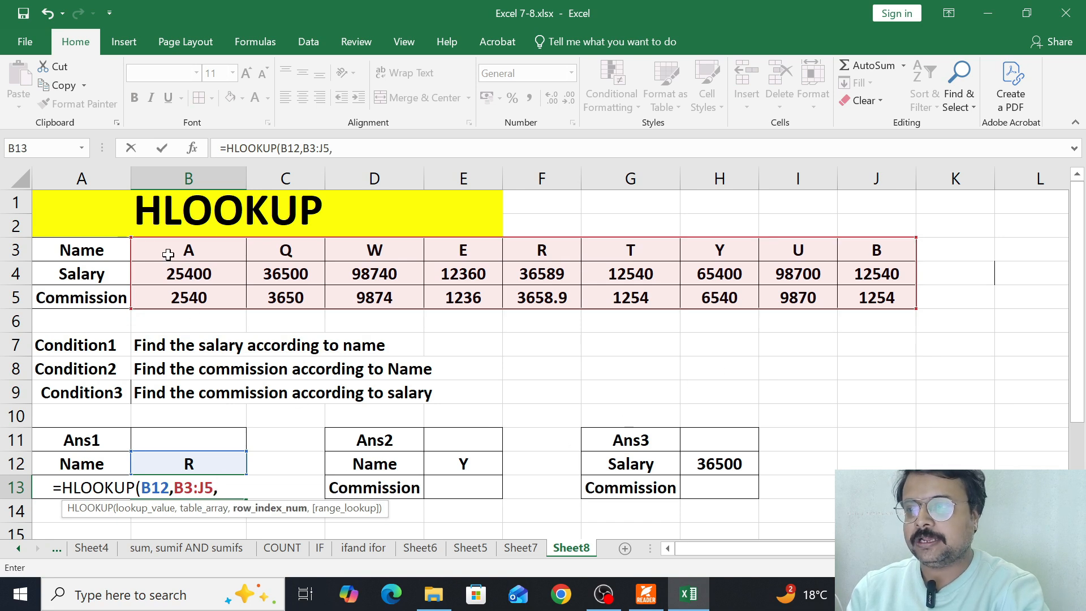
{"action": "type", "text": "2,"}
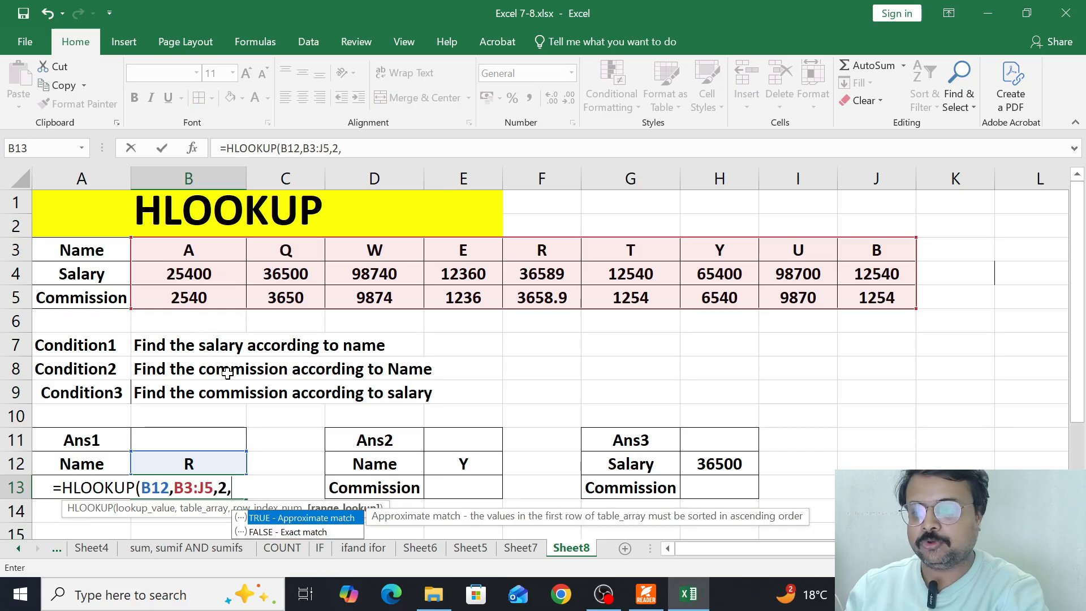
{"action": "key", "text": "Down"}
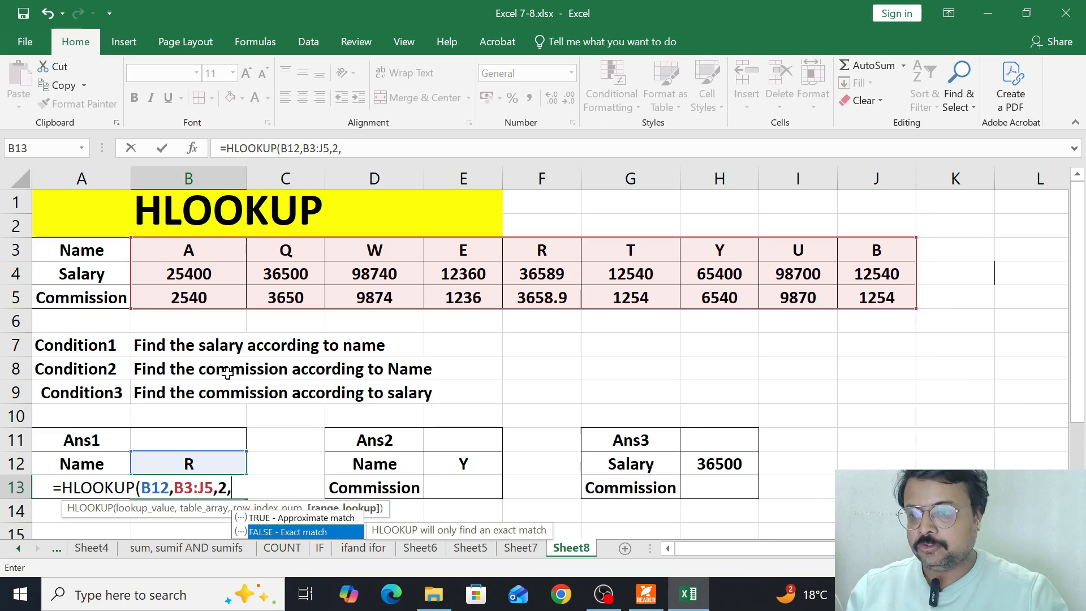
{"action": "key", "text": "Tab"}
{"action": "key", "text": "Return"}
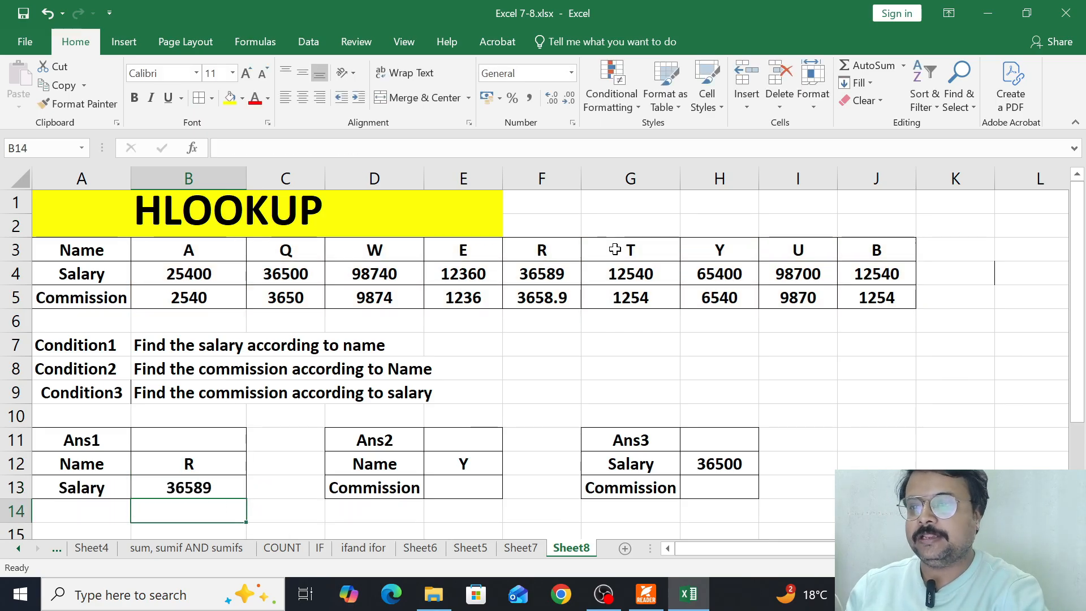
- Compare R's salary with the table, choose U as the Ans1 name in B12, and check U's salary
{"action": "left_click_drag", "start_coordinate": [558, 247], "coordinate": [554, 273]}
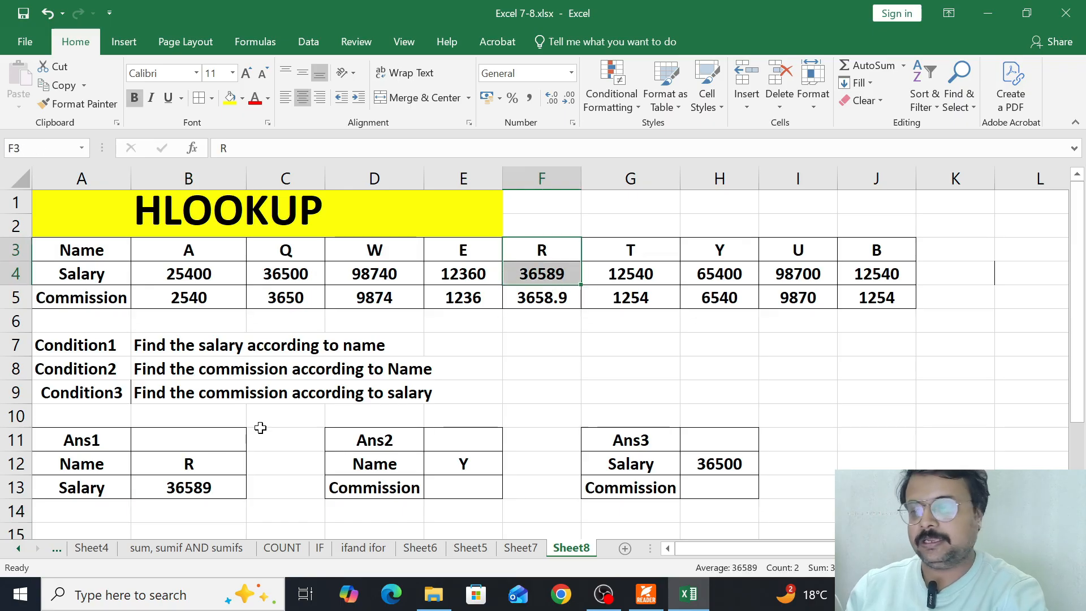
{"action": "left_click", "coordinate": [161, 457]}
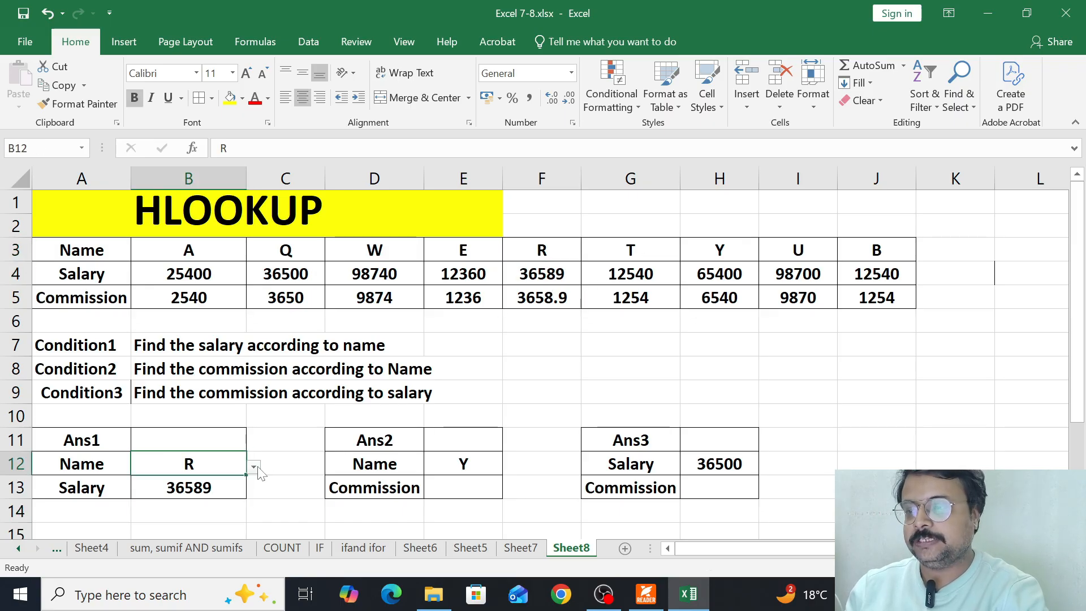
{"action": "left_click", "coordinate": [254, 467]}
{"action": "key", "text": "Escape"}
{"action": "left_click", "coordinate": [164, 422]}
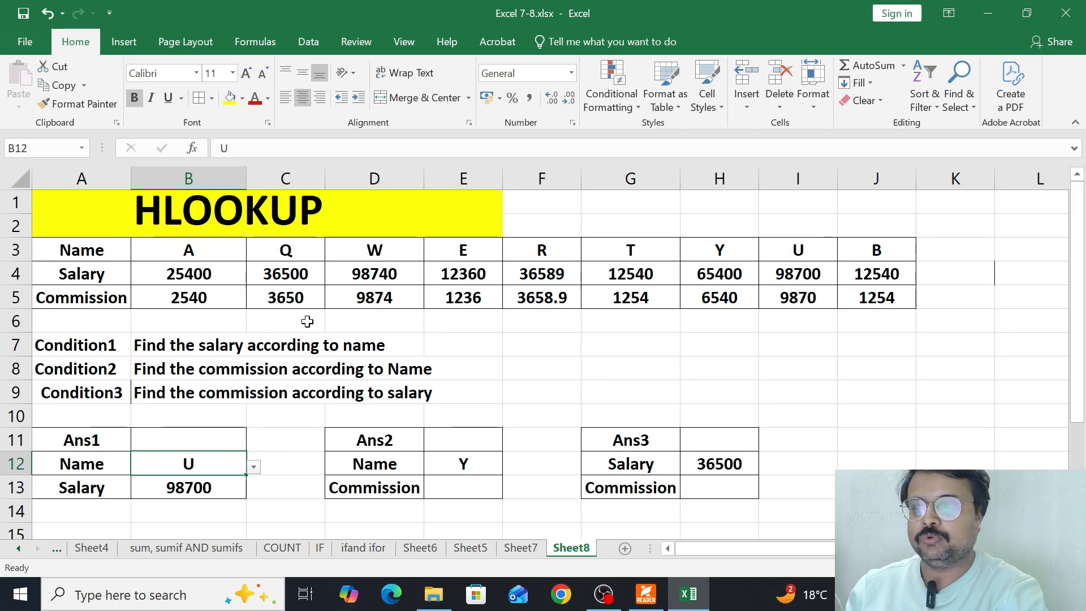
{"action": "left_click_drag", "start_coordinate": [797, 249], "coordinate": [798, 274]}
- Start an HLOOKUP formula in the Ans2 Commission cell E13 with lookup value E12 and table array B3:J5
{"action": "left_click", "coordinate": [377, 469]}
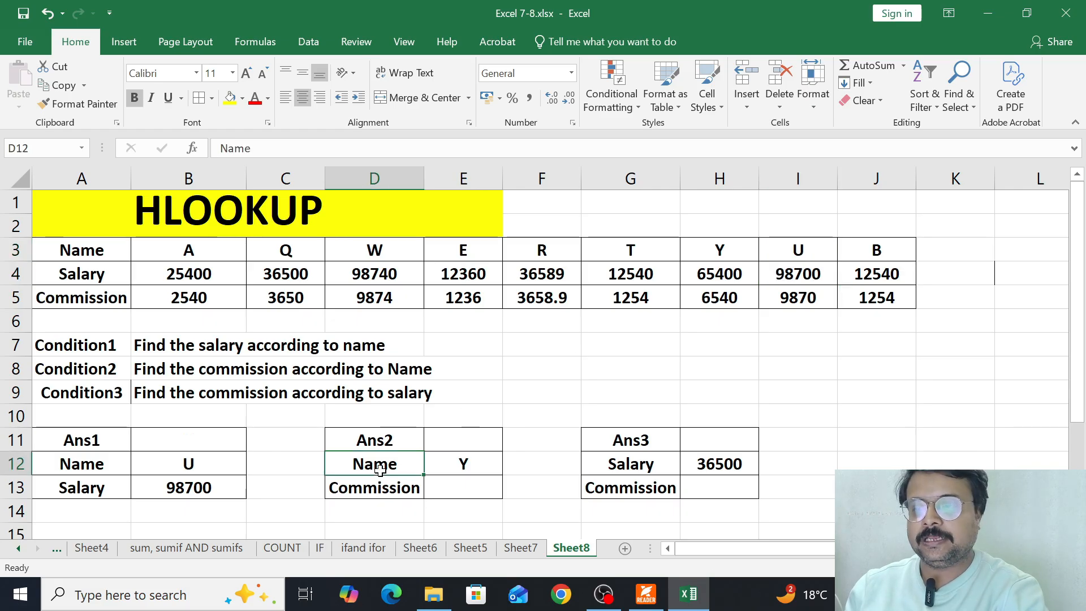
{"action": "left_click", "coordinate": [460, 493]}
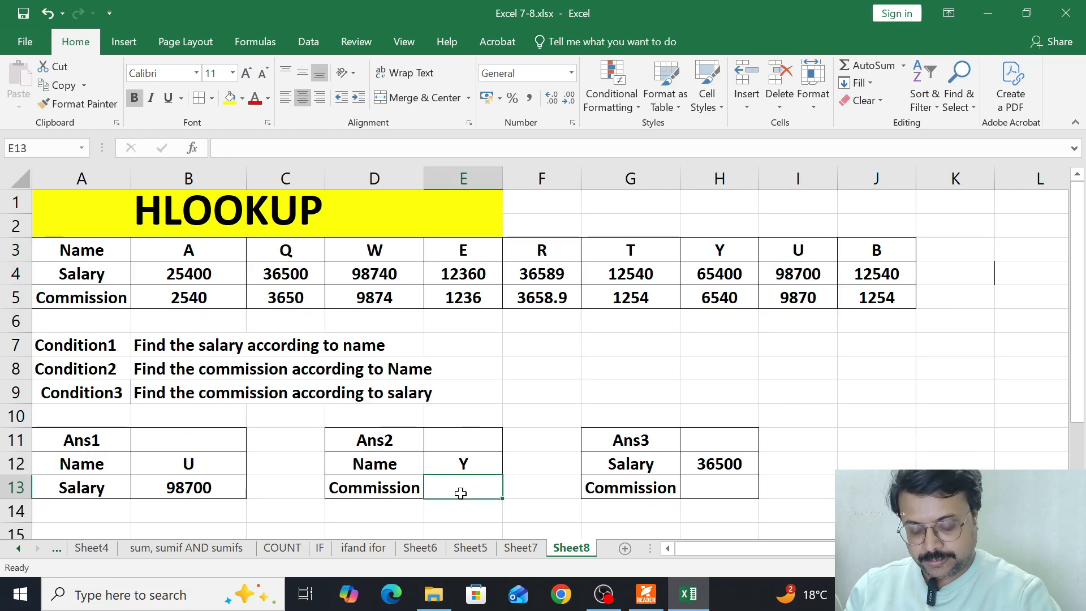
{"action": "type", "text": "=hlook"}
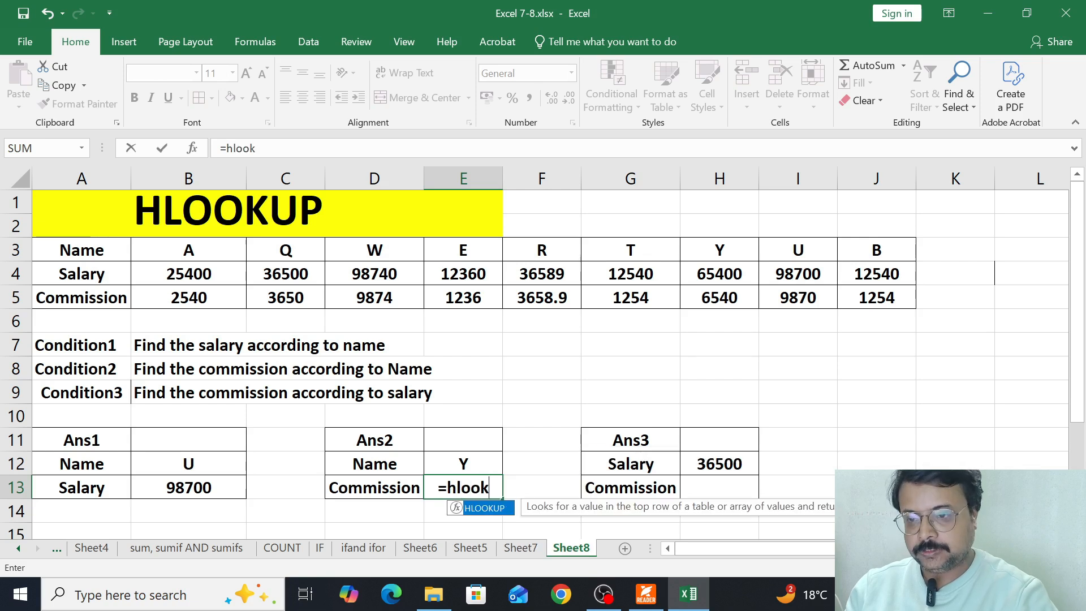
{"action": "key", "text": "Tab"}
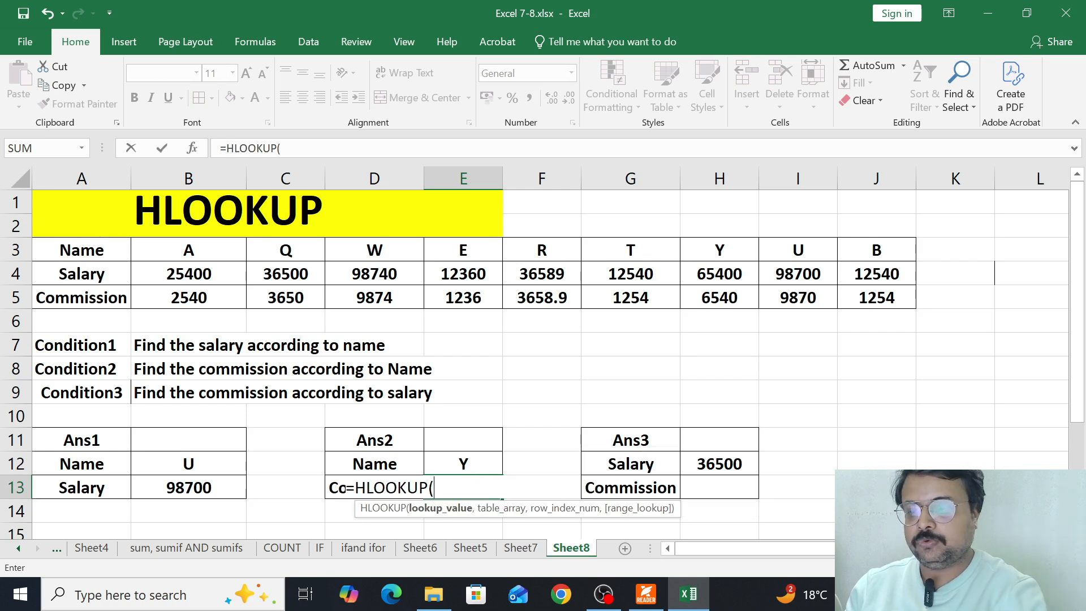
{"action": "left_click", "coordinate": [454, 464]}
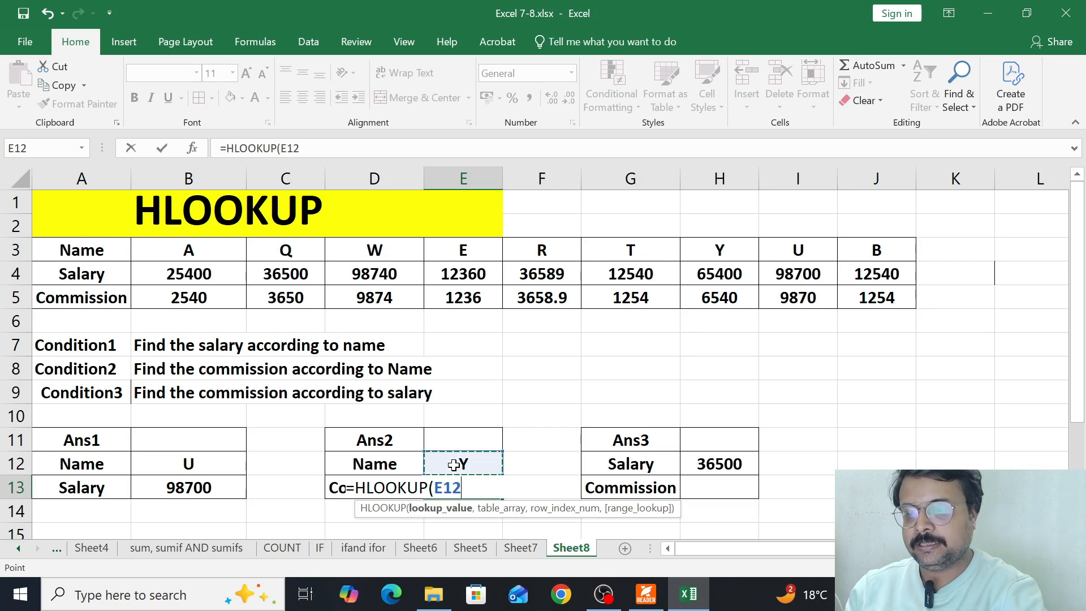
{"action": "type", "text": ","}
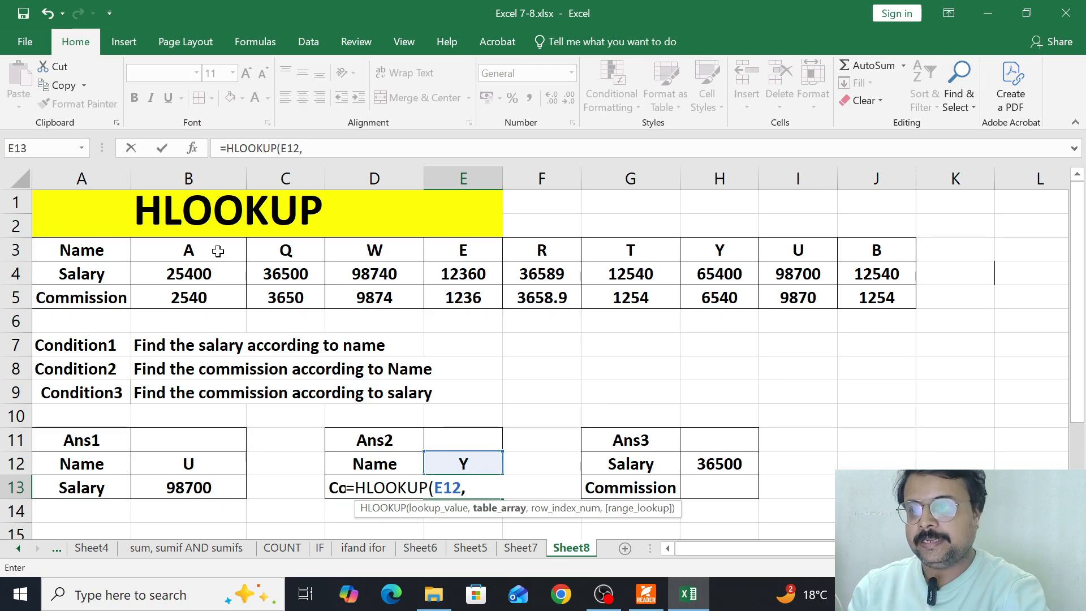
{"action": "left_click_drag", "start_coordinate": [195, 250], "coordinate": [885, 311]}
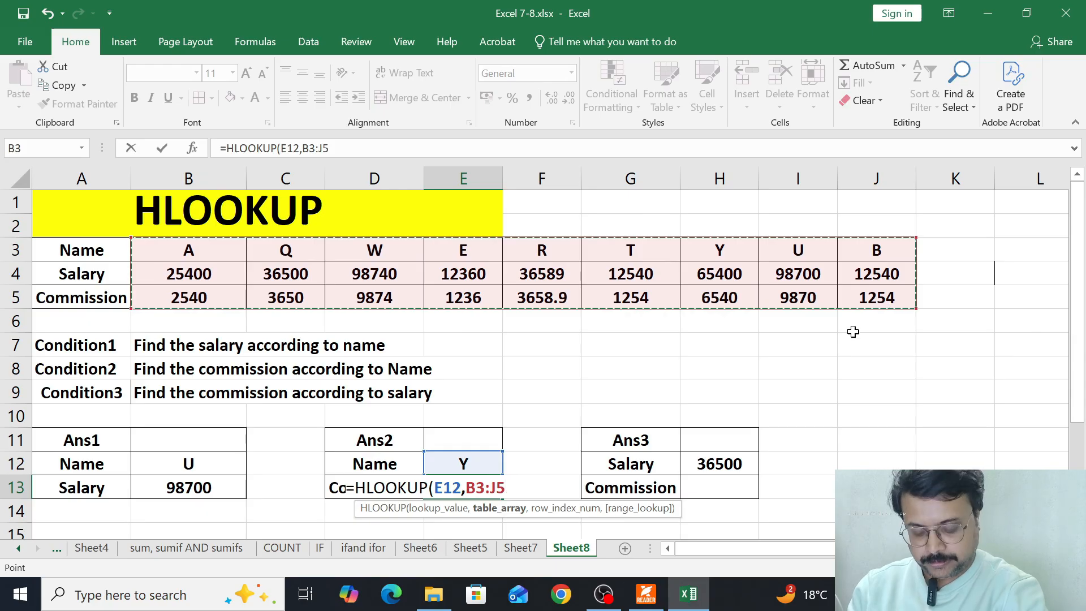
- Complete the E13 formula with row index 3 and an exact match
{"action": "type", "text": ","}
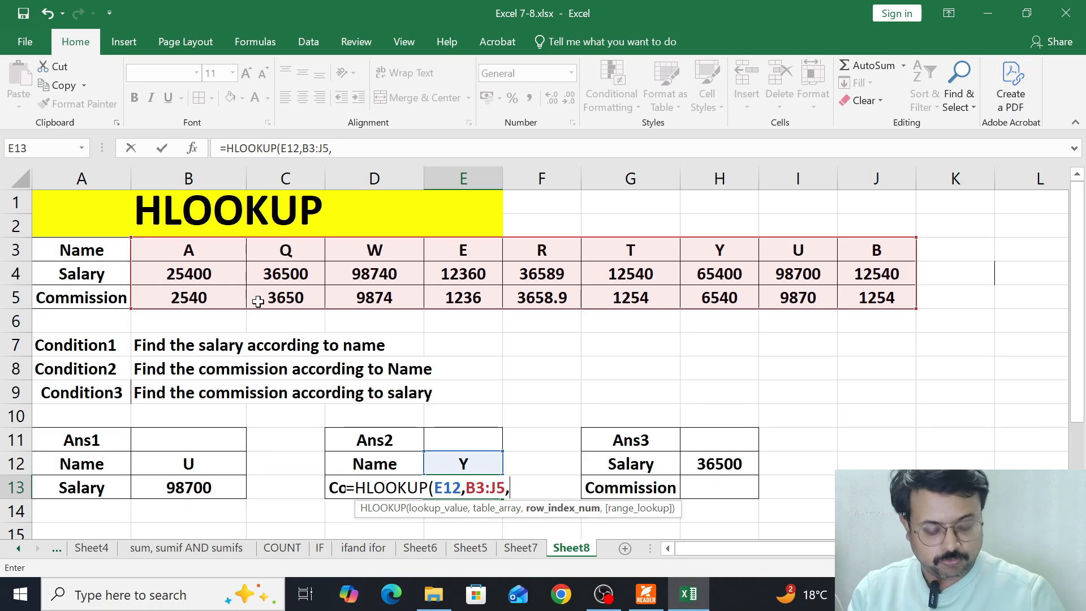
{"action": "type", "text": ","}
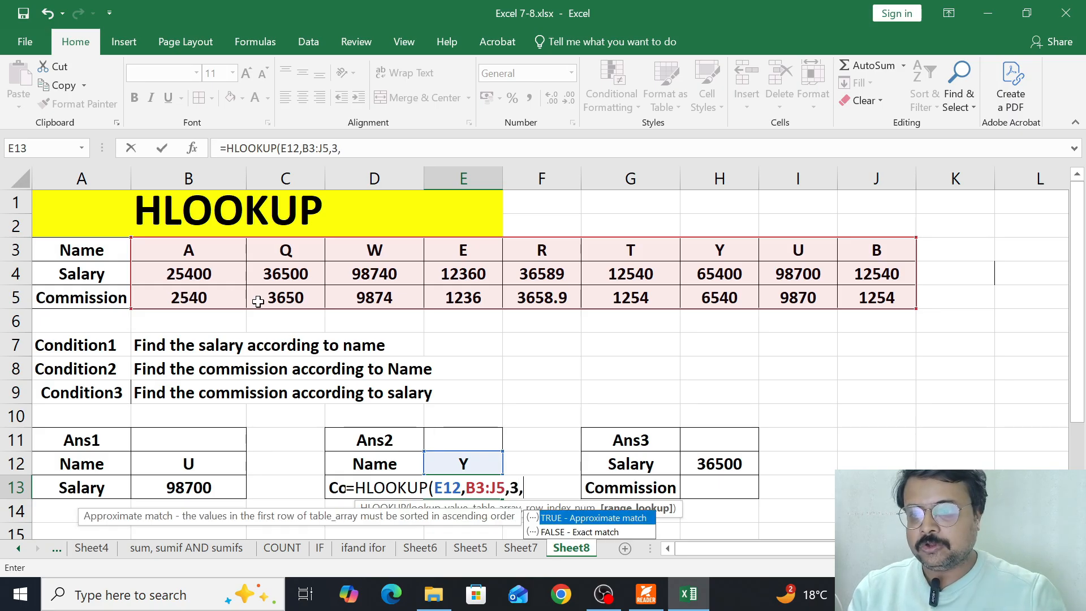
{"action": "key", "text": "Down"}
{"action": "key", "text": "Tab"}
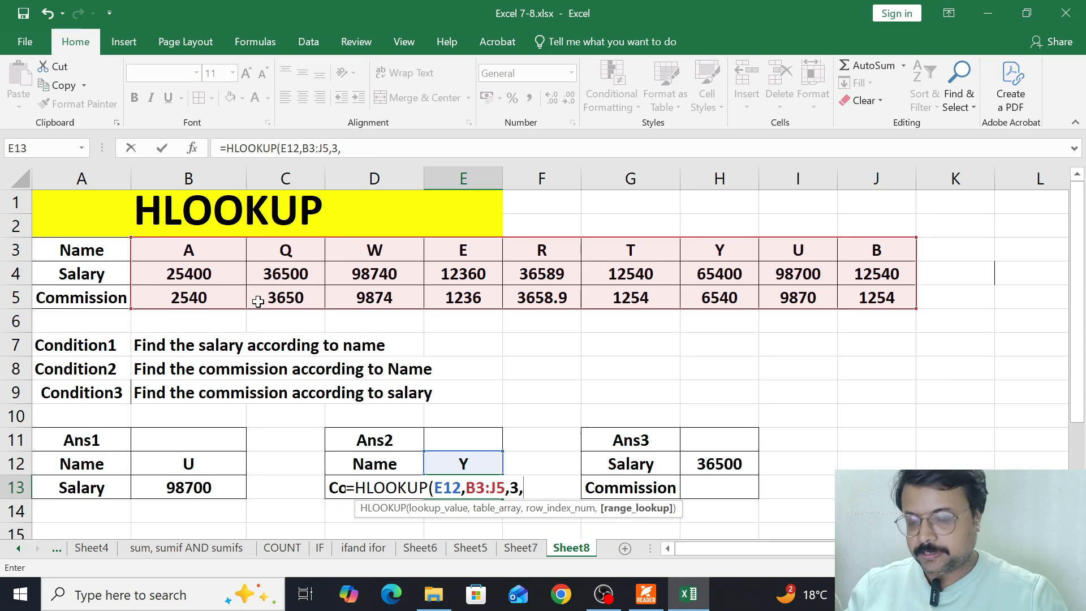
{"action": "key", "text": "Return"}
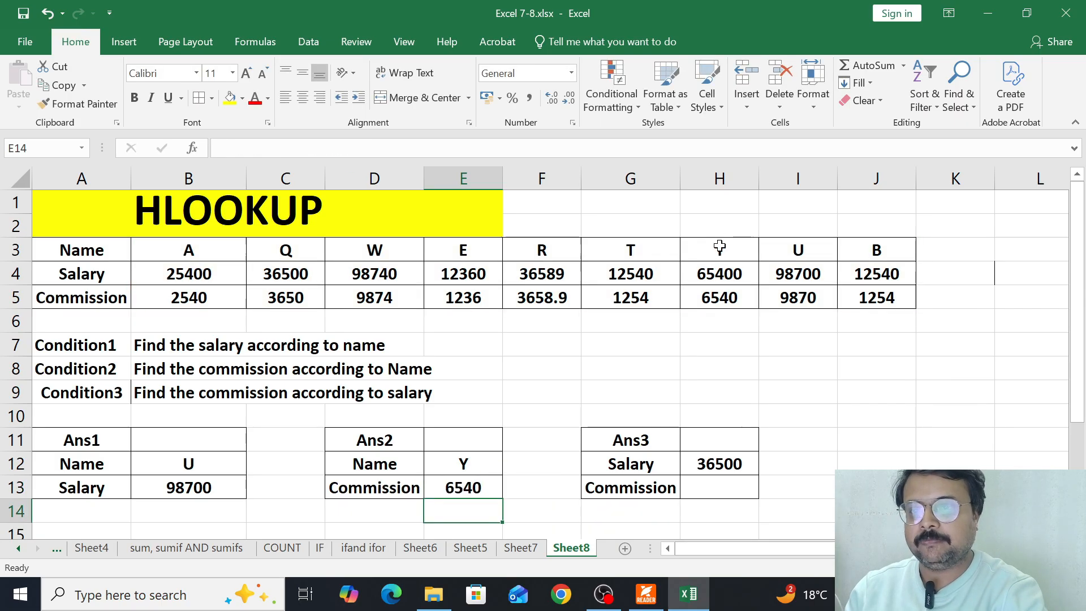
- Compare Y's commission with the table, choose B as the Ans2 name in E12, and check B's commission
{"action": "left_click_drag", "start_coordinate": [715, 249], "coordinate": [718, 297]}
{"action": "left_click", "coordinate": [471, 463]}
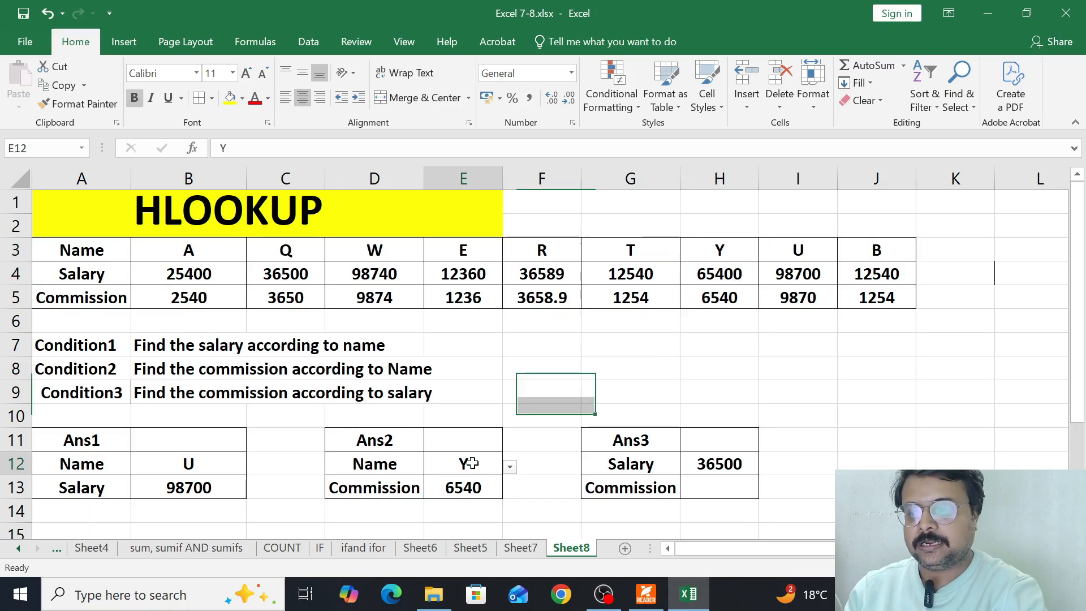
{"action": "left_click", "coordinate": [510, 467]}
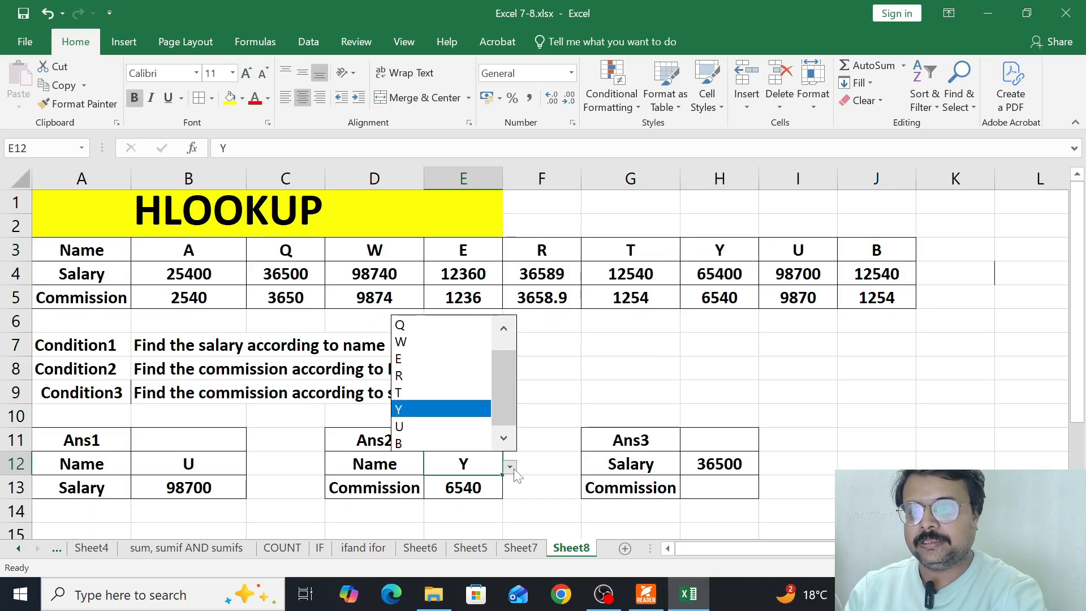
{"action": "left_click", "coordinate": [432, 442]}
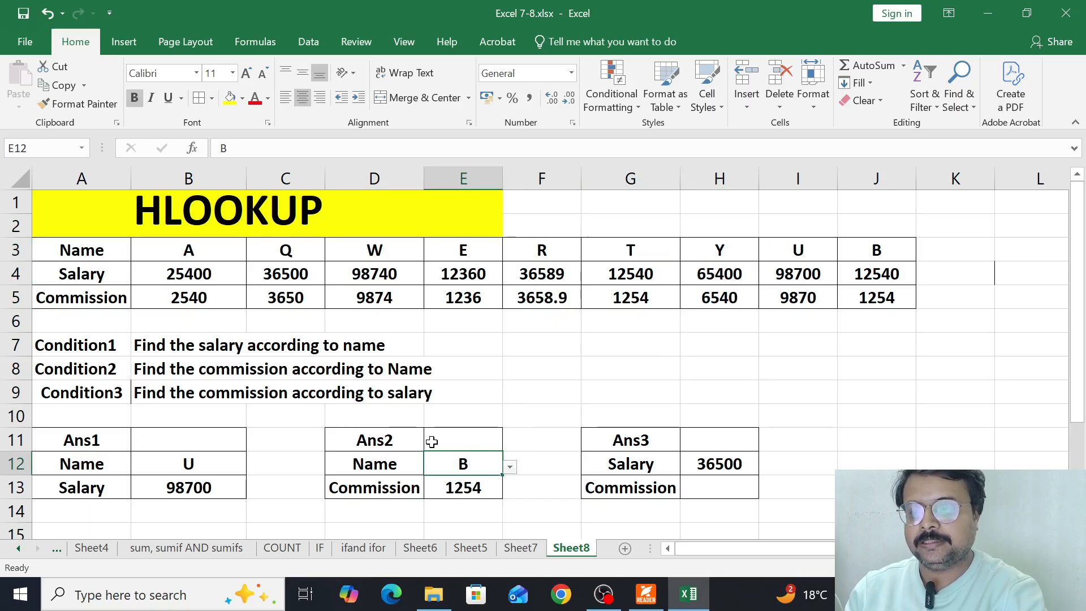
{"action": "left_click", "coordinate": [880, 299]}
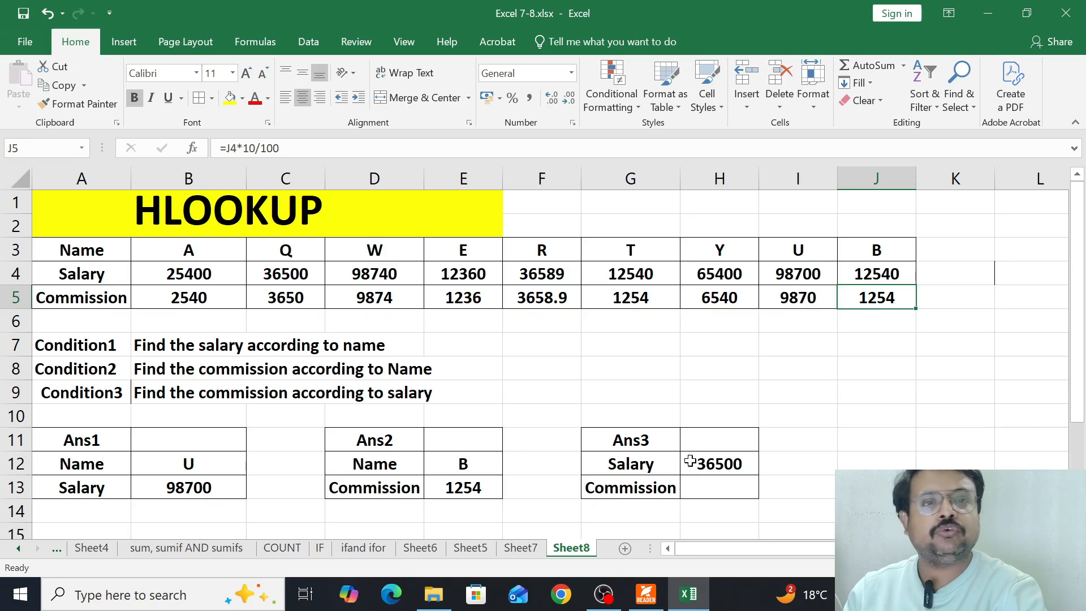
- Start an HLOOKUP formula in the Ans3 Commission cell H13 with lookup value H12 and table array B4:J5
{"action": "left_click", "coordinate": [696, 485]}
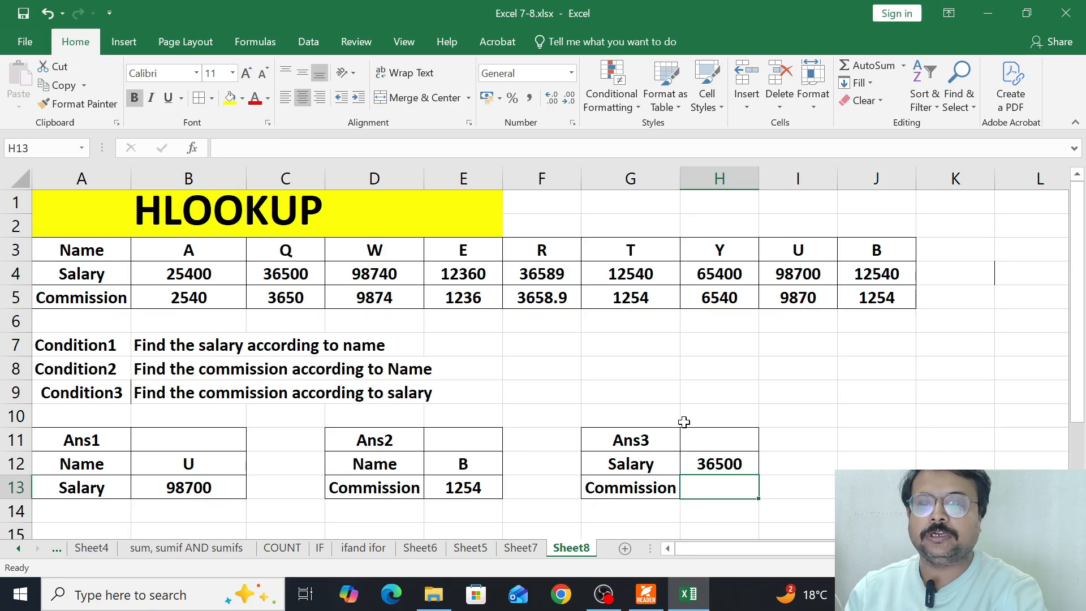
{"action": "type", "text": "=hlo"}
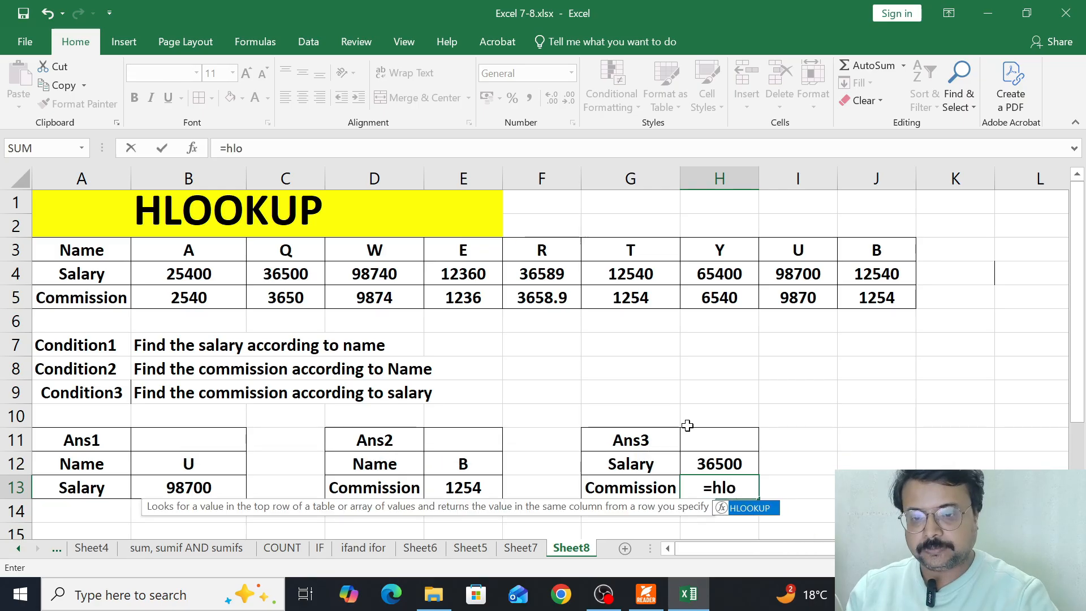
{"action": "key", "text": "Tab"}
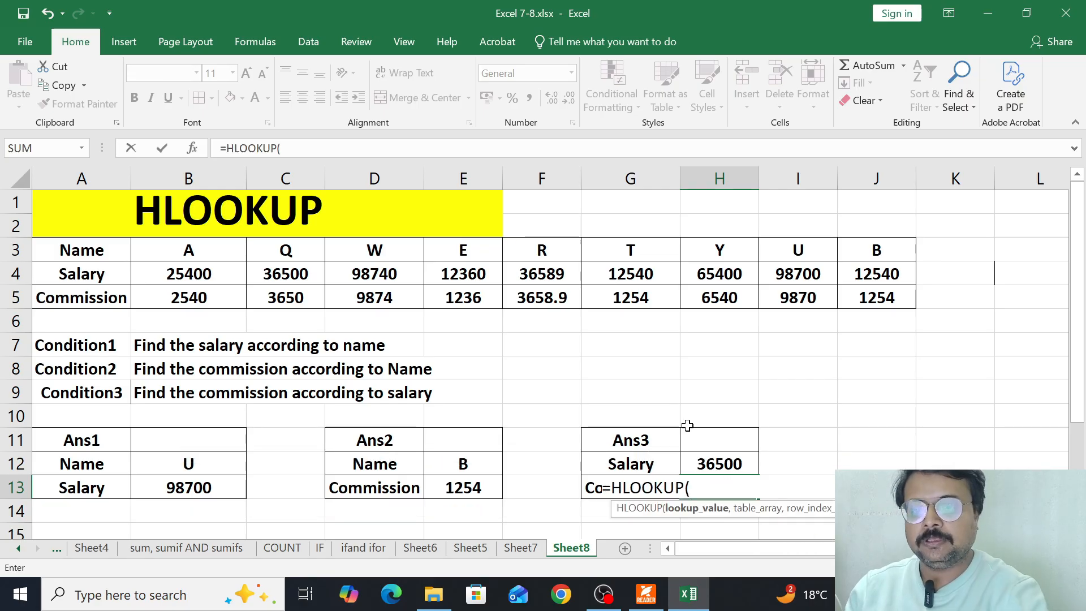
{"action": "left_click", "coordinate": [705, 462]}
{"action": "type", "text": ","}
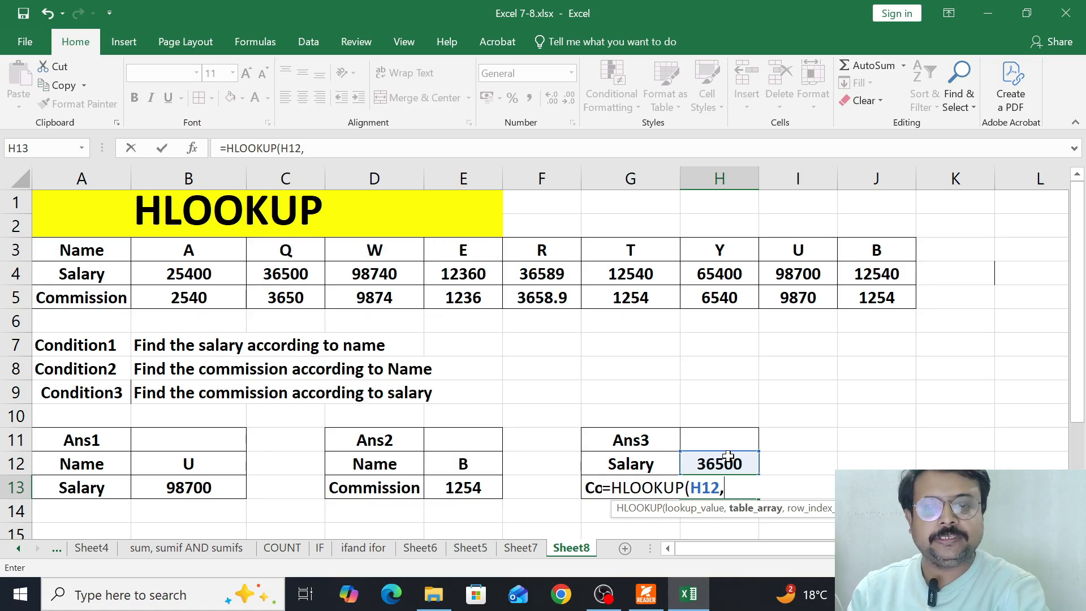
{"action": "left_click_drag", "start_coordinate": [191, 275], "coordinate": [890, 294]}
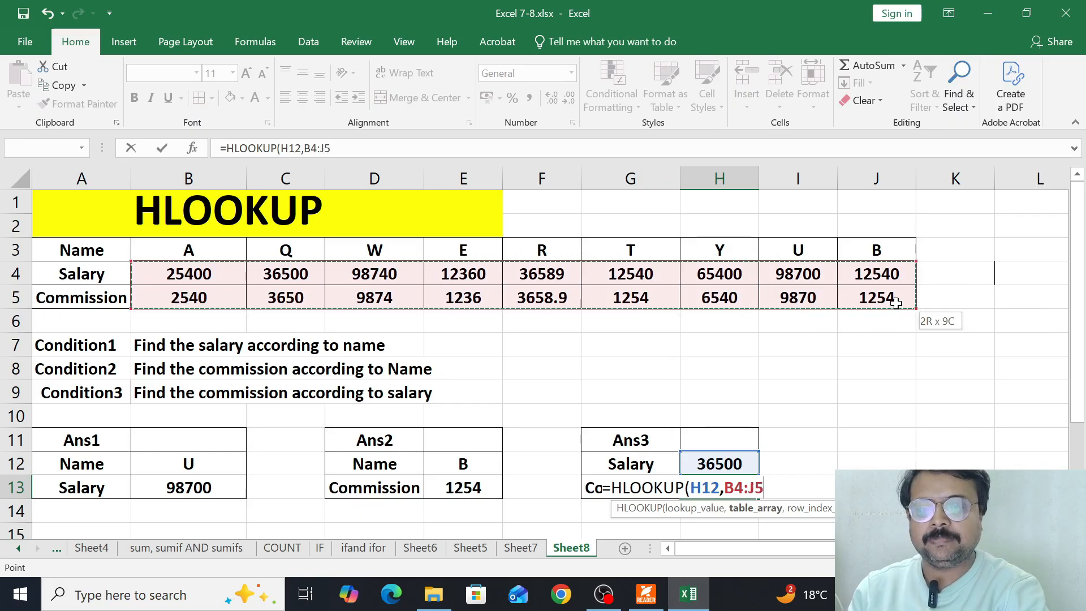
- Complete the H13 formula with row index 2 and FALSE for an exact match
{"action": "type", "text": ","}
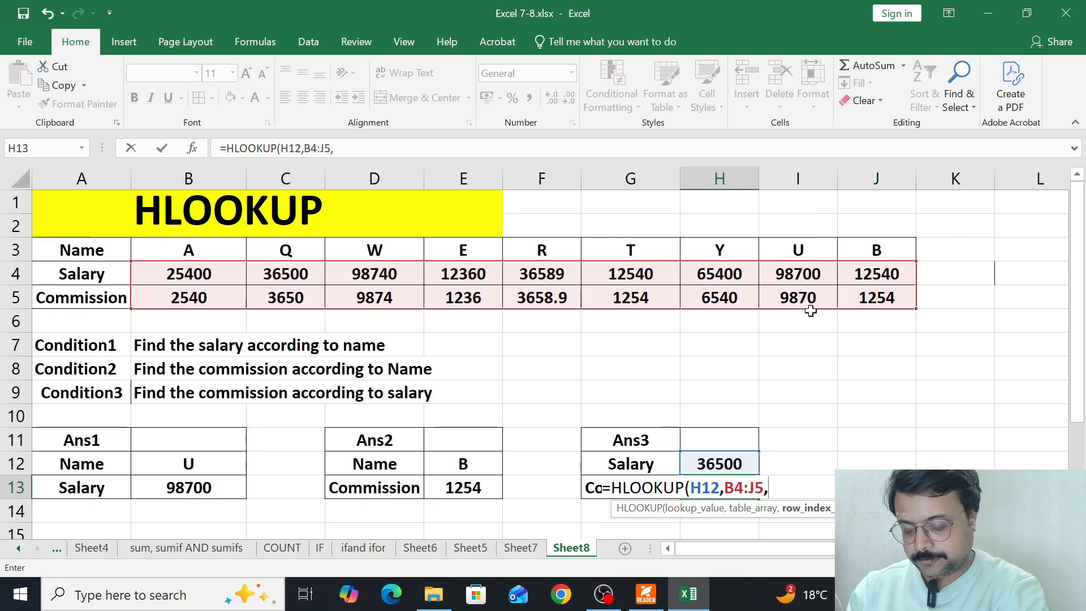
{"action": "type", "text": ","}
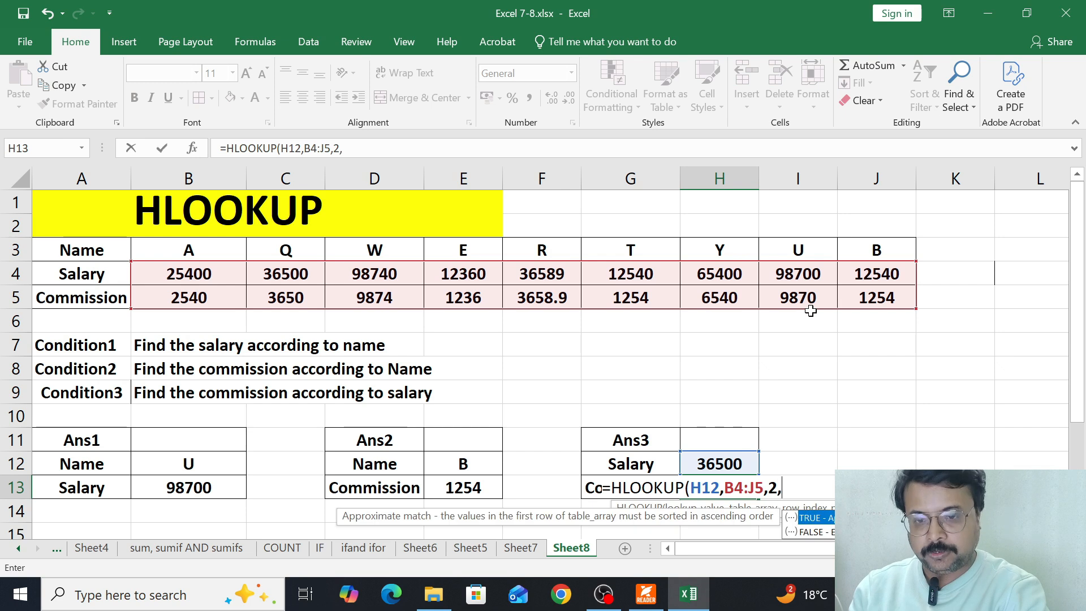
{"action": "key", "text": "Down"}
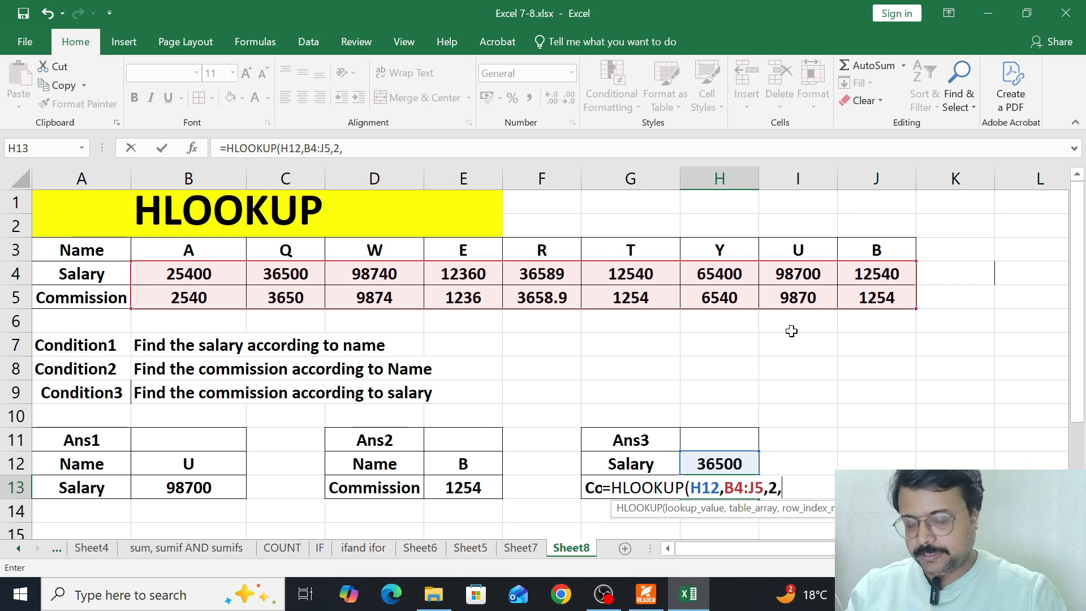
{"action": "type", "text": "FALSE"}
{"action": "key", "text": "Return"}
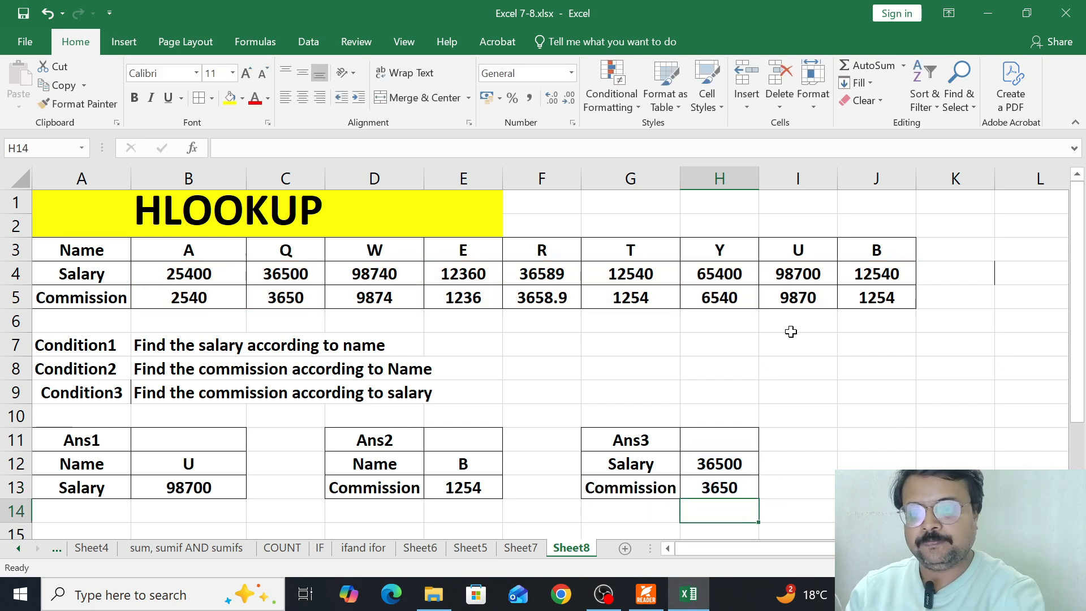
- Test the Ans3 lookup by choosing salary 98740 and finally 65400 in H12
{"action": "left_click", "coordinate": [745, 464]}
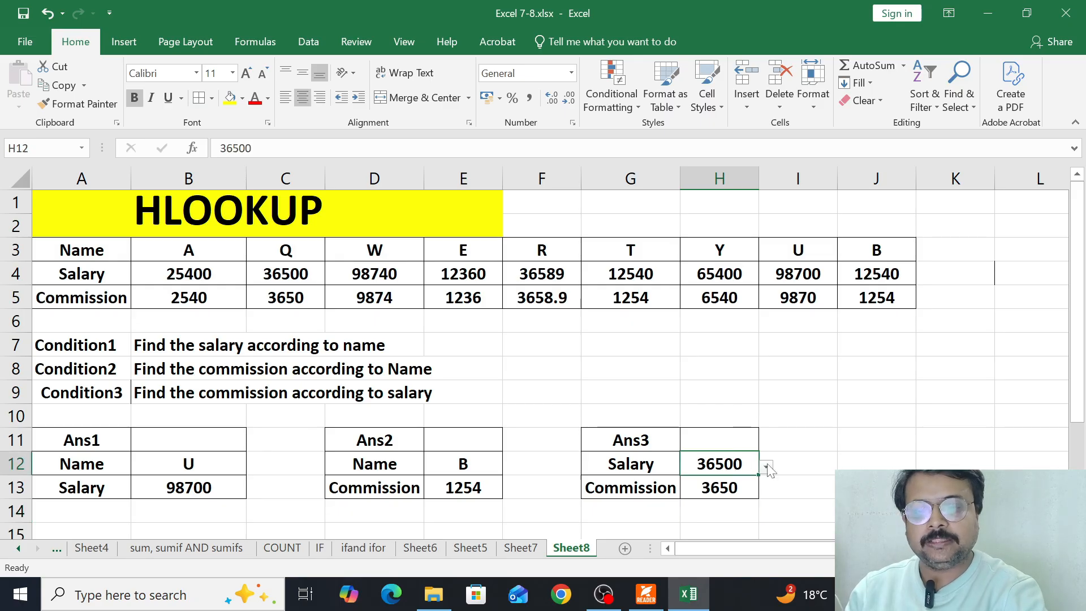
{"action": "left_click", "coordinate": [767, 467]}
{"action": "left_click", "coordinate": [676, 342]}
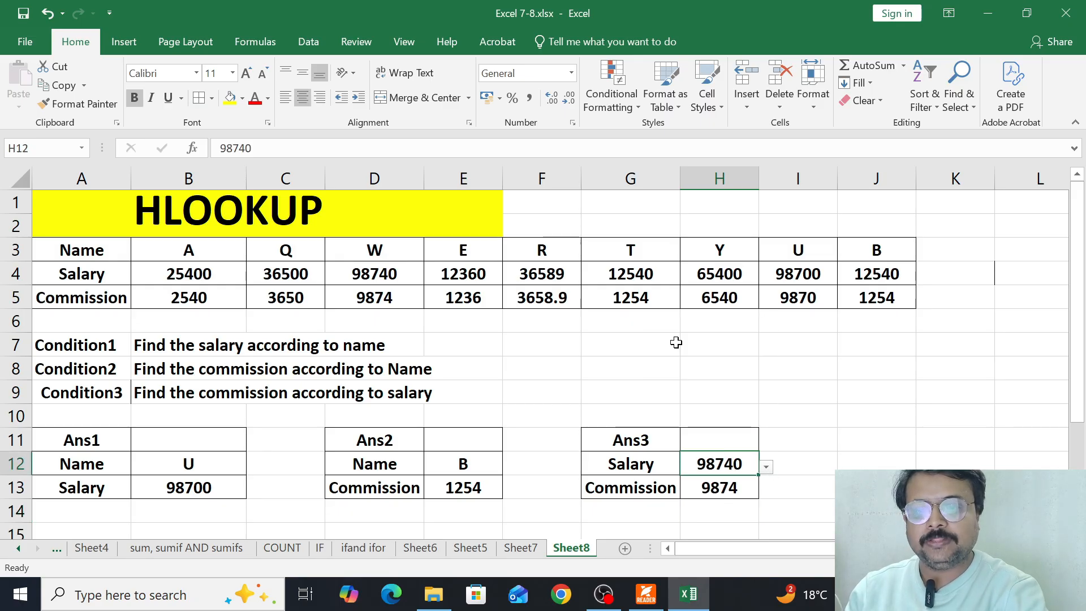
{"action": "left_click", "coordinate": [767, 467]}
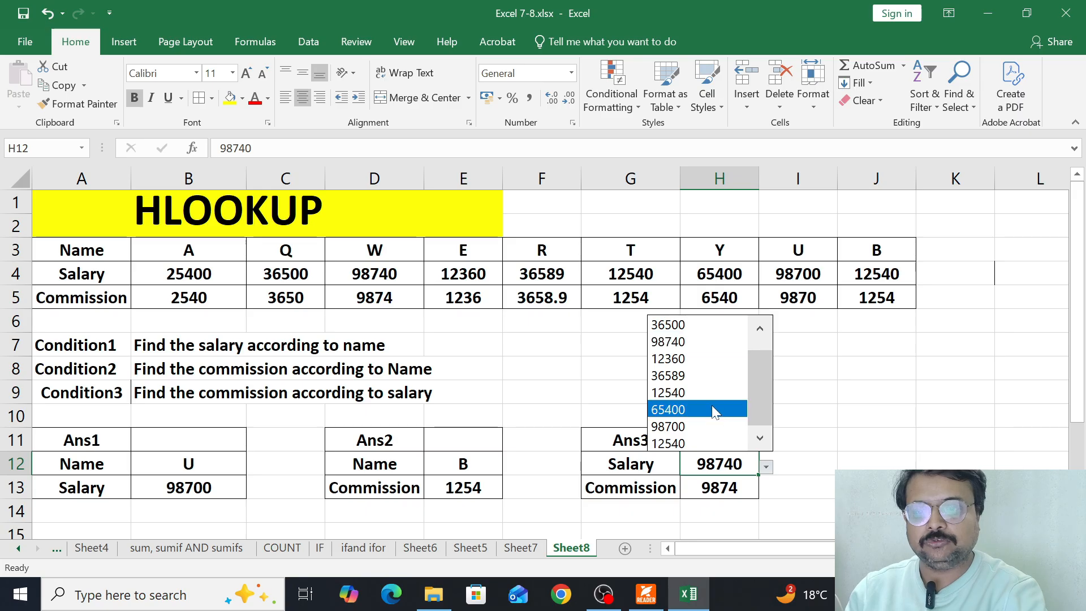
{"action": "left_click", "coordinate": [670, 408]}
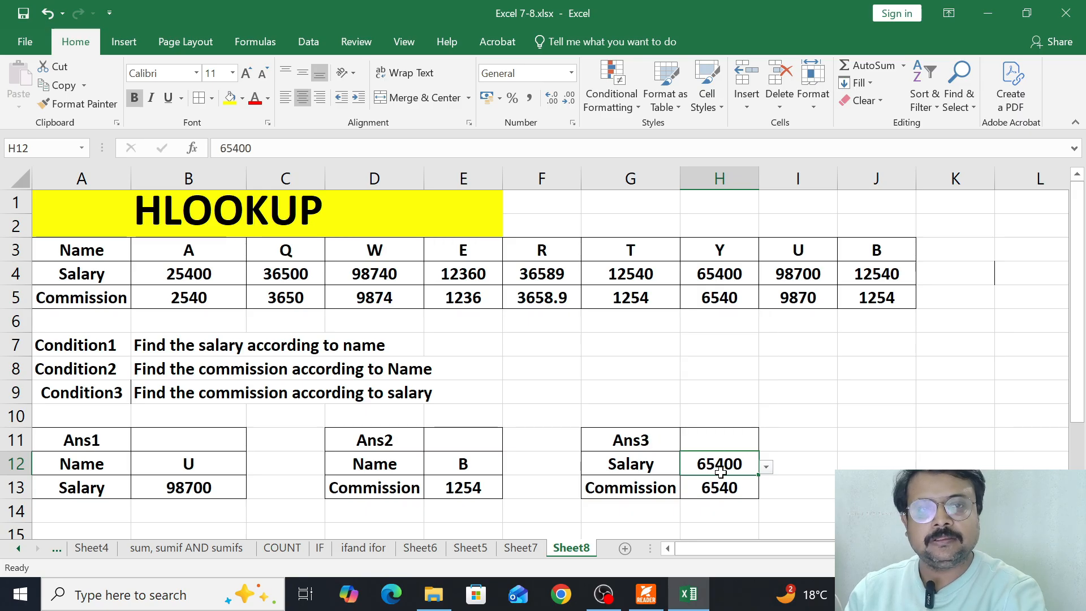